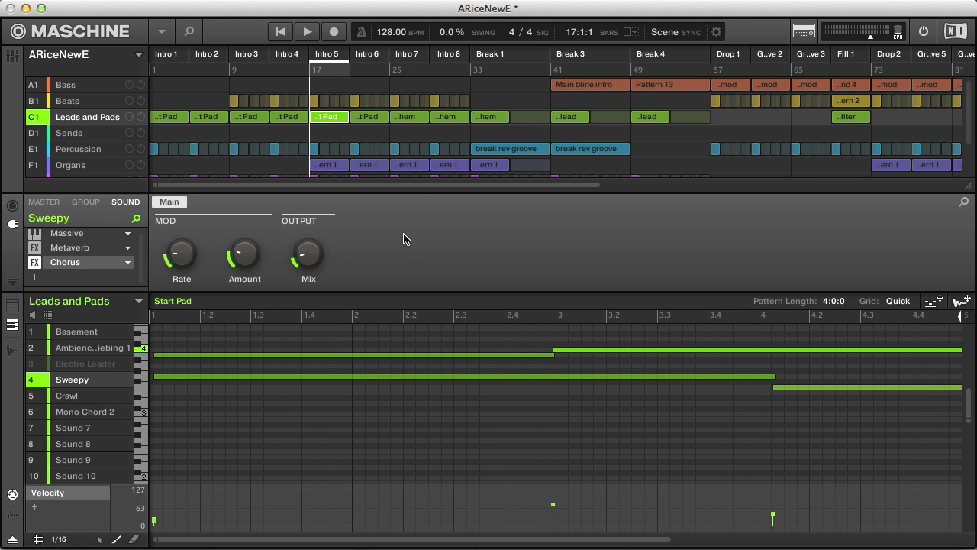
View the Metaverb and Massive plugin settings, then switch through the Percussion and Organs groups.
left_click(104, 254)
left_click(104, 235)
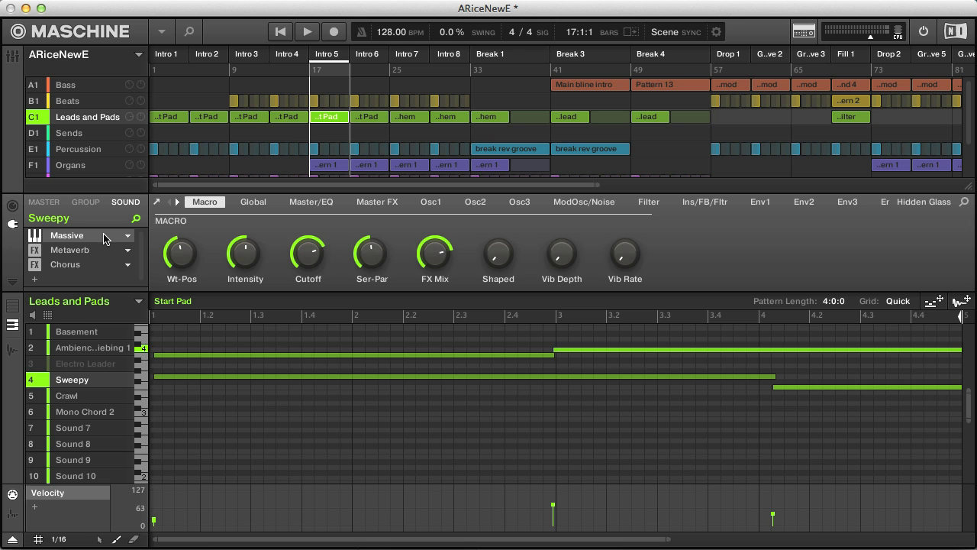
left_click(87, 152)
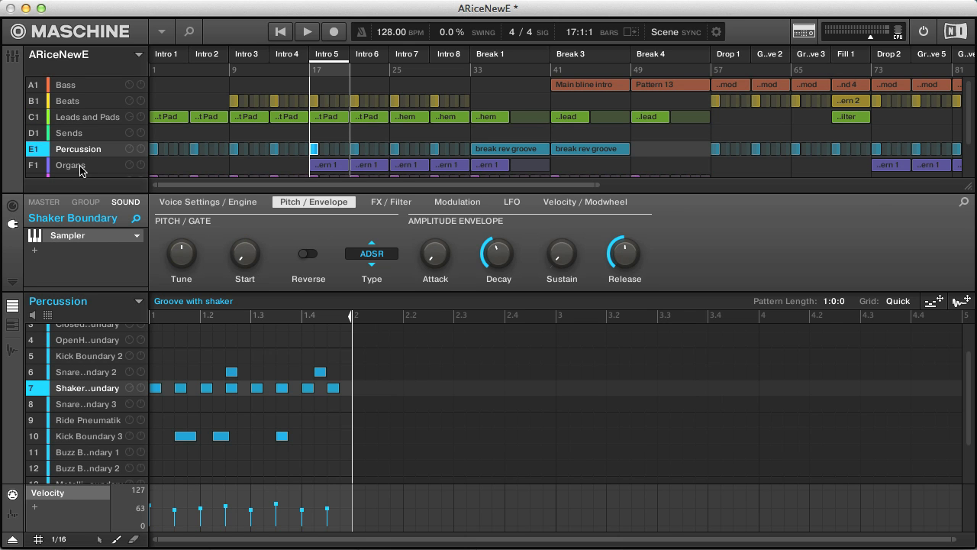
left_click(82, 166)
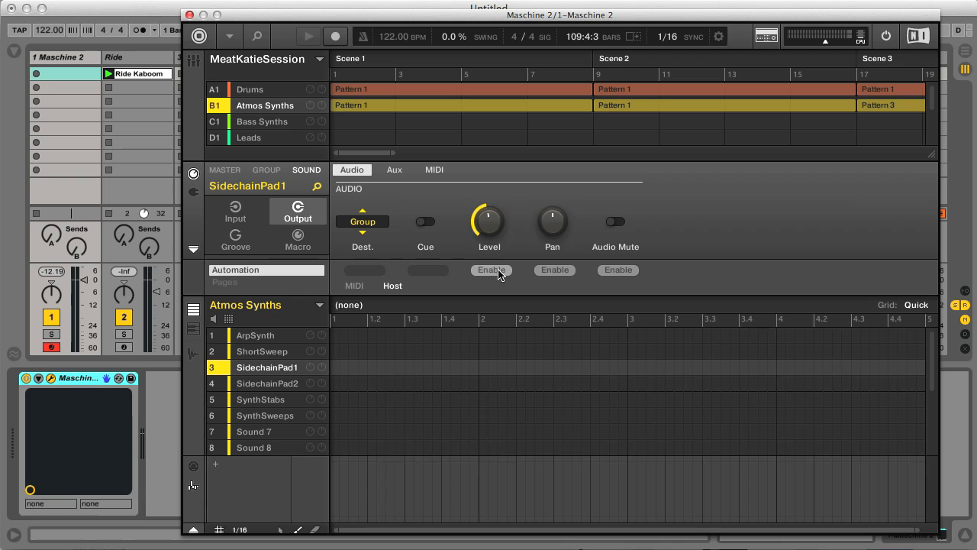
Enable Level host automation for SidechainPad1 and SidechainPad2 on the Output page.
left_click(492, 270)
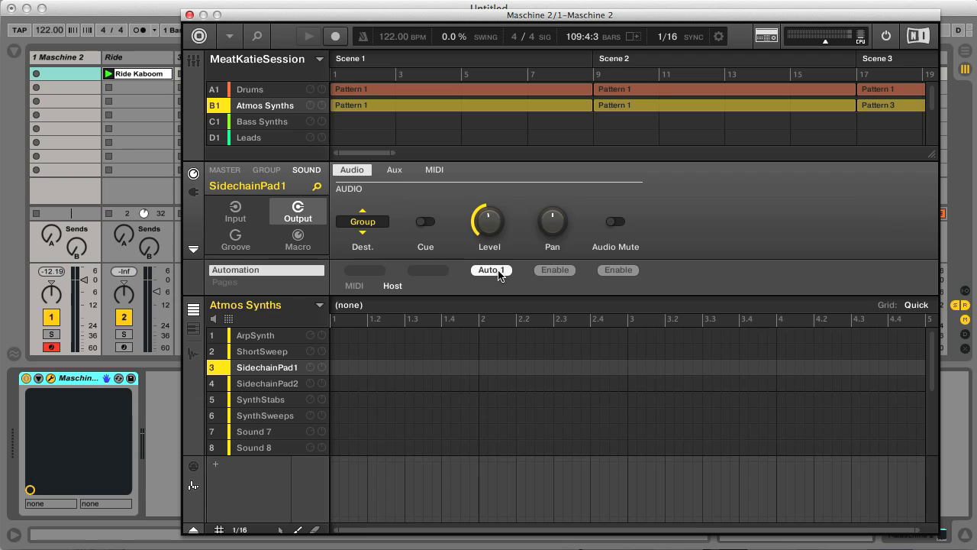
left_click(278, 385)
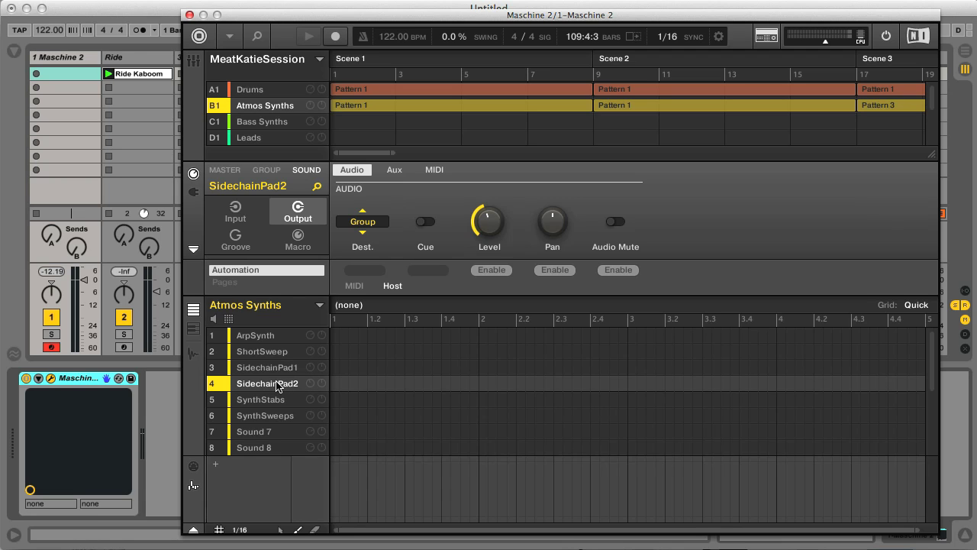
left_click(493, 270)
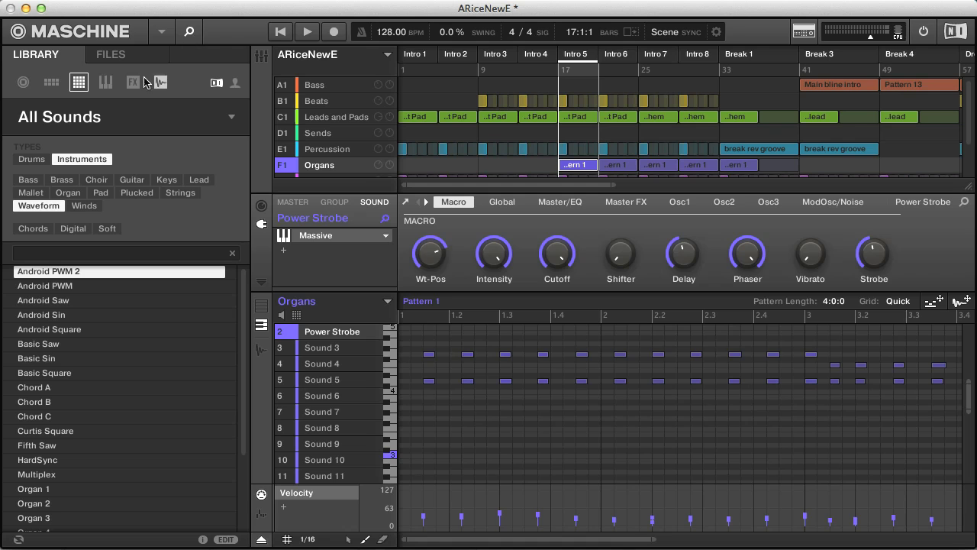
Browse the library's Instruments and Groups filters, then hide the Library browser.
left_click(106, 82)
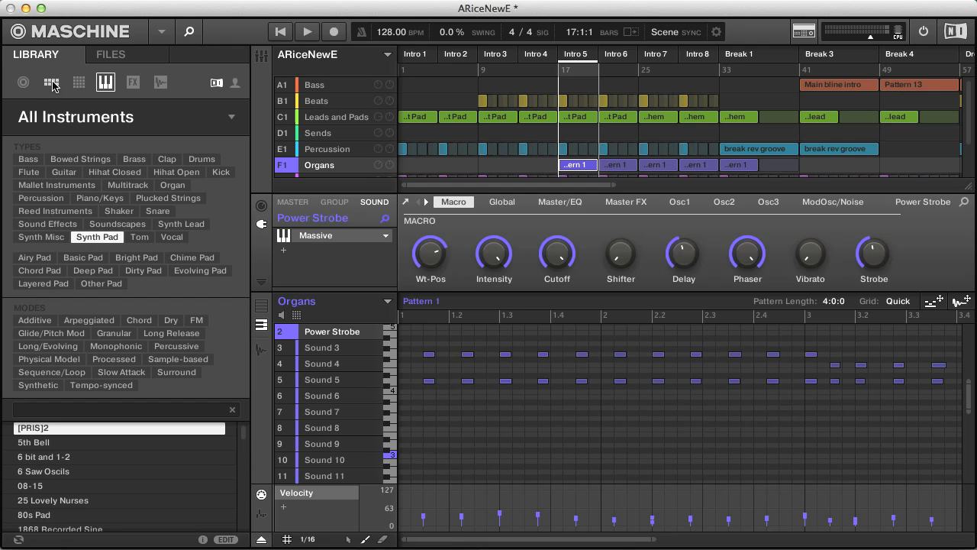
left_click(51, 83)
left_click(191, 34)
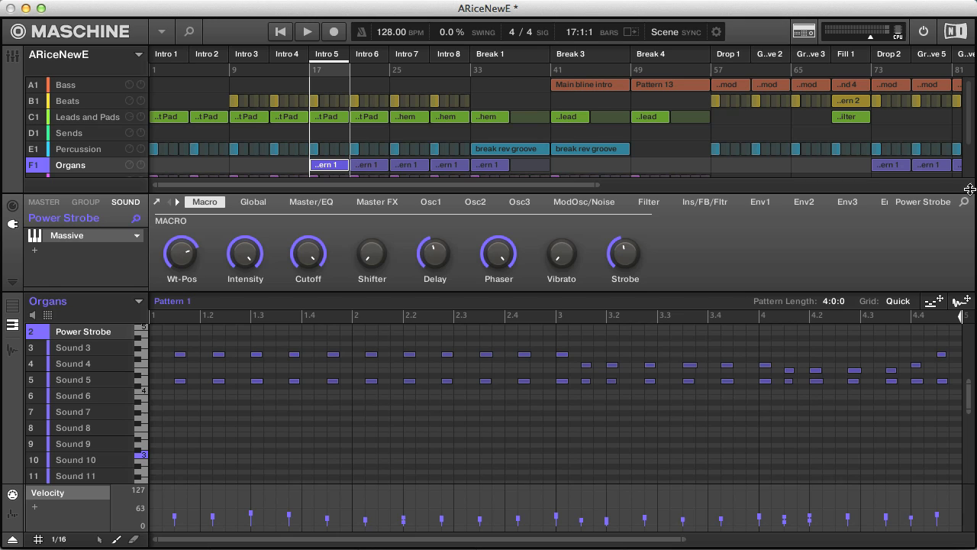
Enlarge the arranger to show every group row and select the Breakbeat group.
left_click_drag(969, 188, 969, 220)
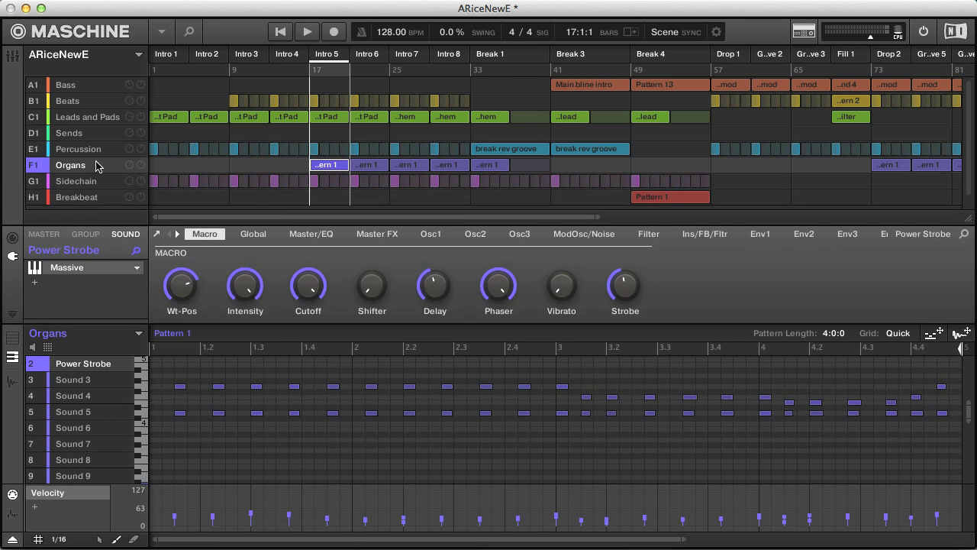
scroll(97, 166, "down", 1)
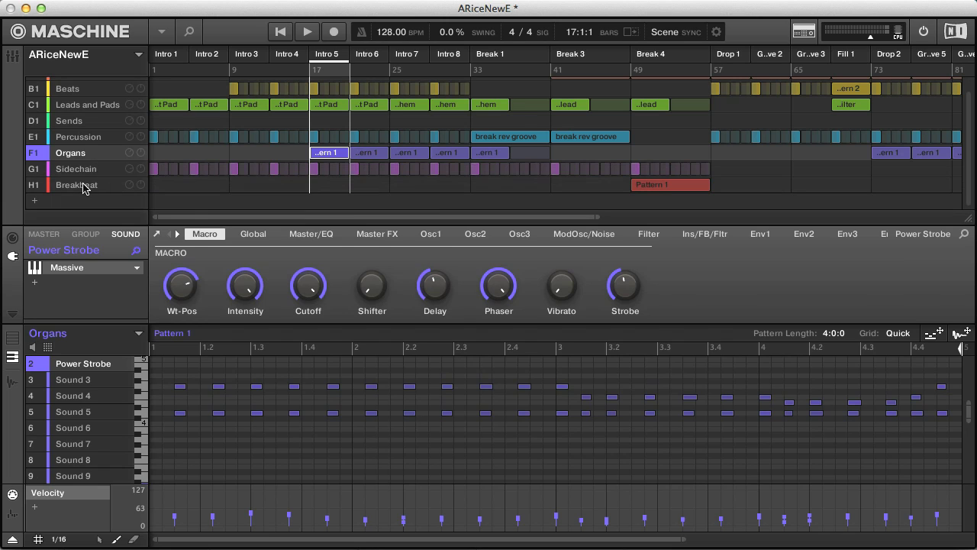
left_click(82, 187)
left_click(84, 171)
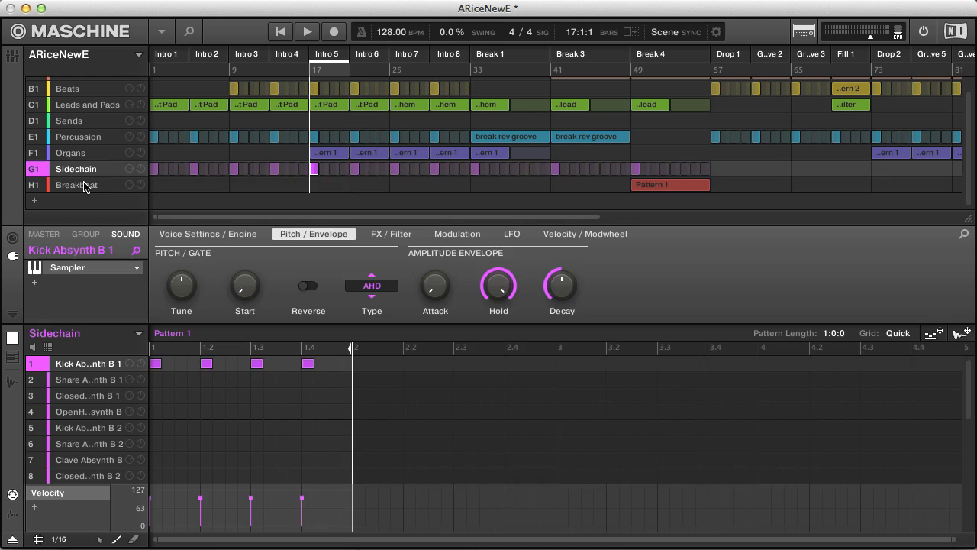
left_click(84, 186)
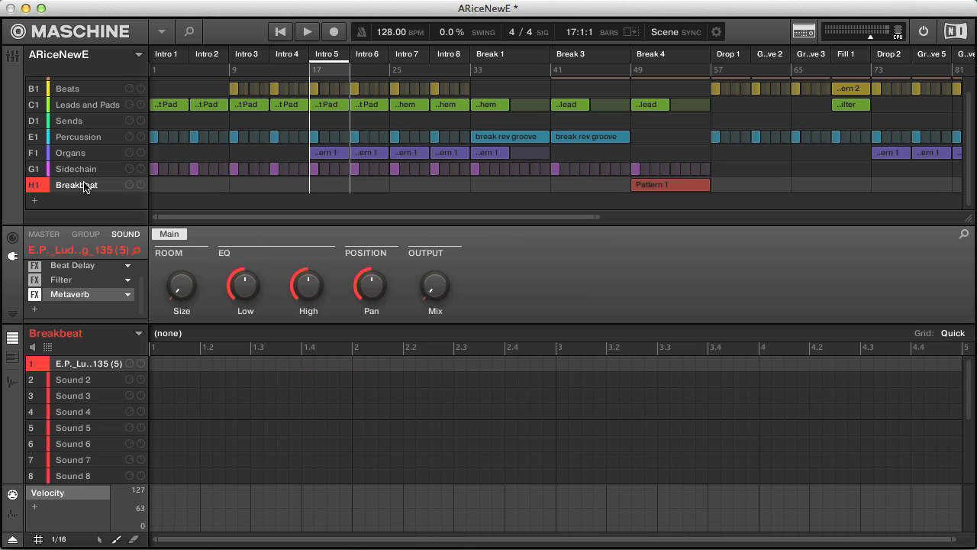
Add new empty groups below Breakbeat until the list reaches Group B3.
left_click(34, 202)
double_click(34, 202)
left_click(35, 201)
left_click(35, 201)
left_click(35, 202)
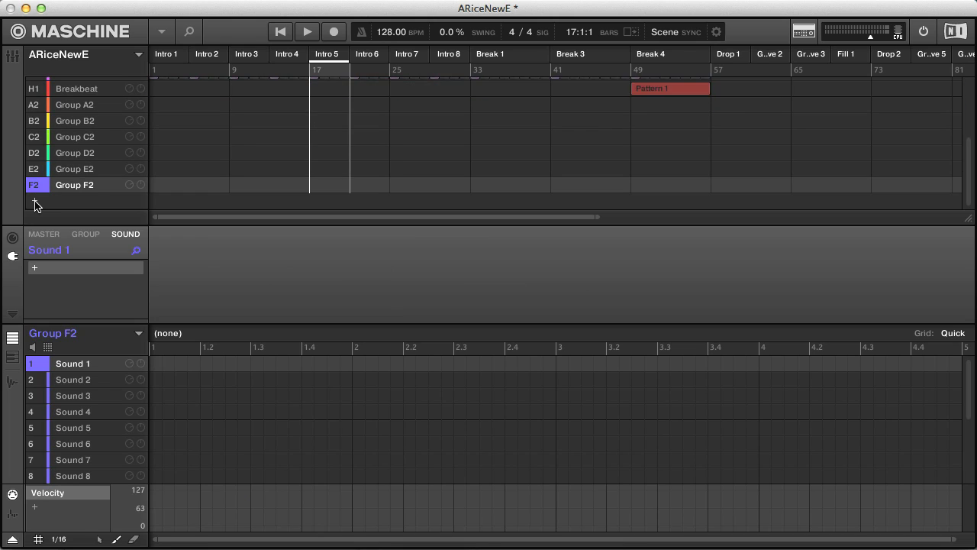
left_click(34, 201)
left_click(34, 202)
left_click(34, 202)
left_click(35, 201)
left_click(34, 201)
left_click(35, 202)
left_click(35, 201)
left_click(34, 201)
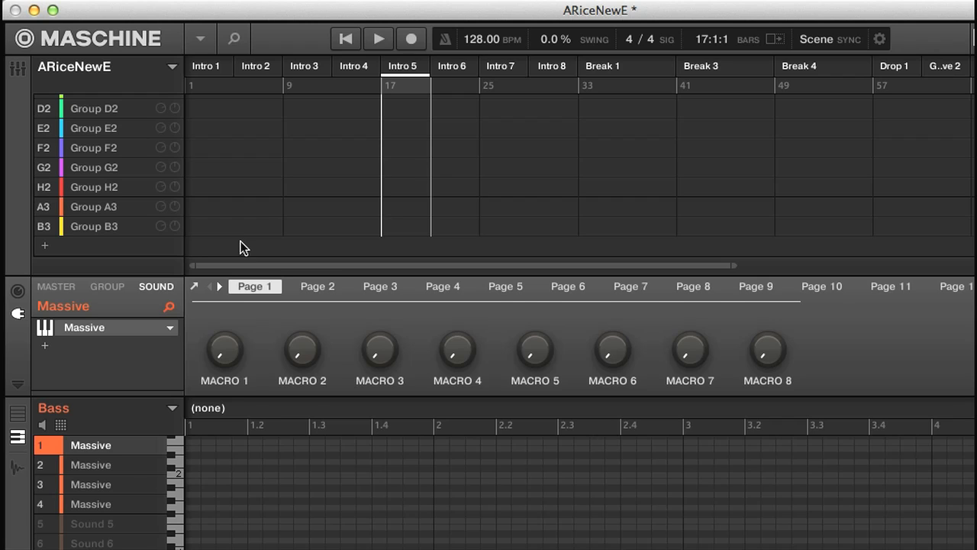
Select Group B3 and undo with Cmd+Z until Breakbeat is the last group.
left_click(102, 231)
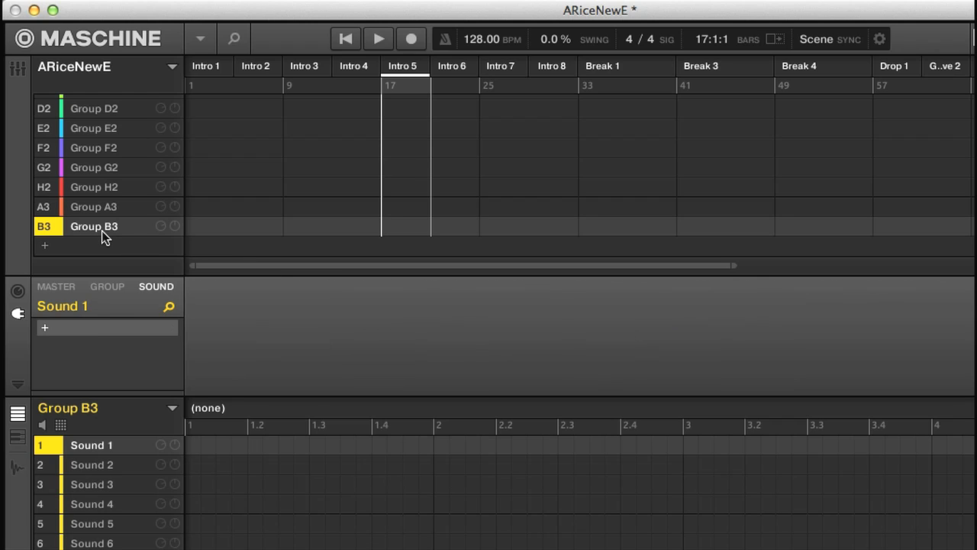
scroll(102, 231, "up", 2)
scroll(102, 230, "up", 3)
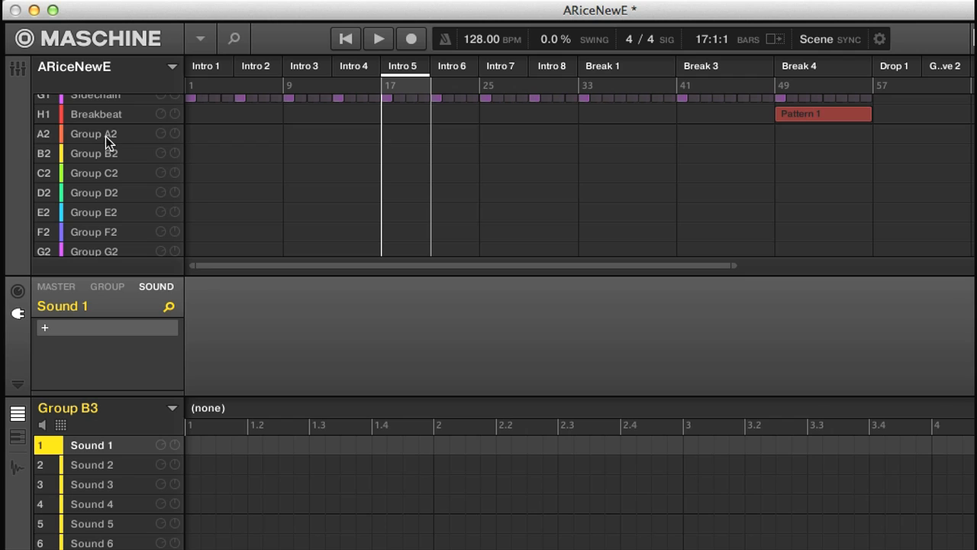
scroll(102, 134, "down", 5)
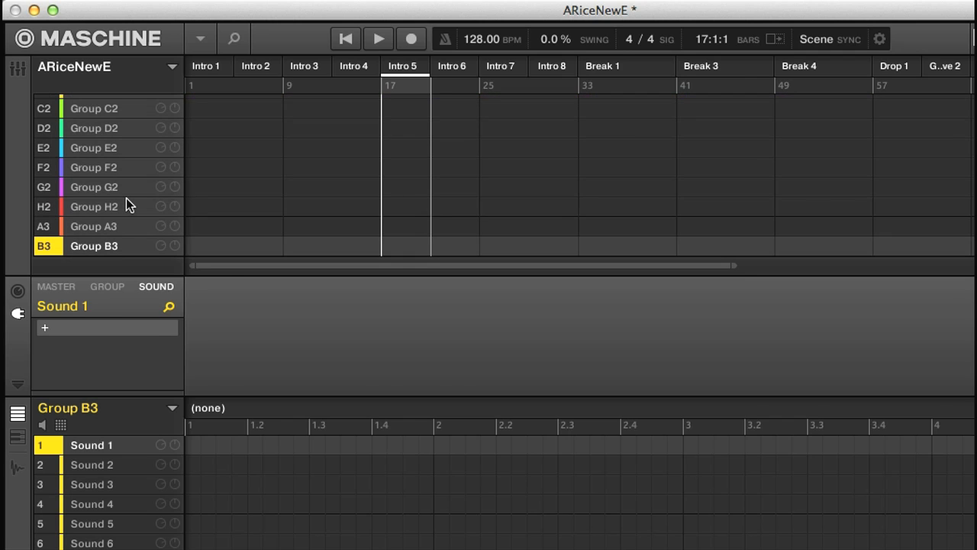
key("super+z")
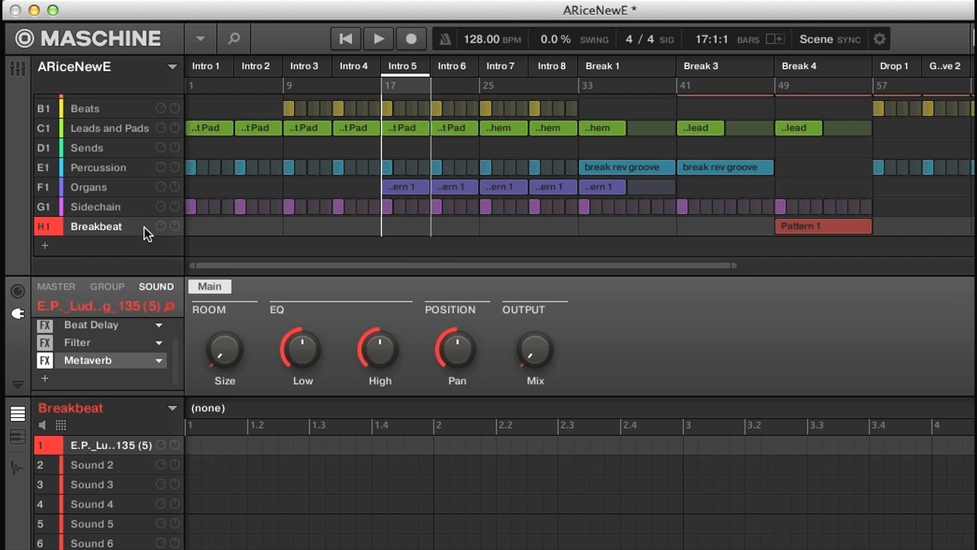
scroll(146, 234, "up", 1)
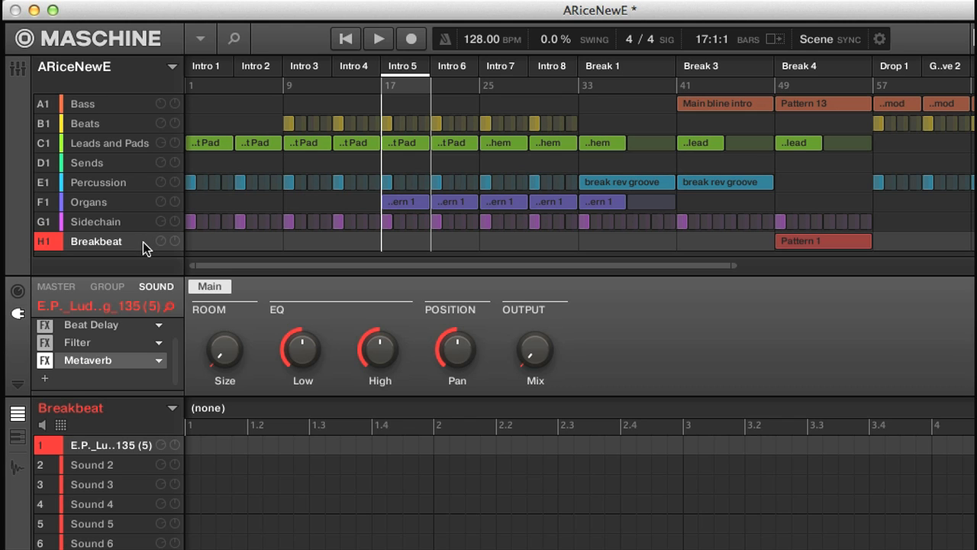
Delete the Bass group, then the Beats group that follows it.
left_click(114, 108)
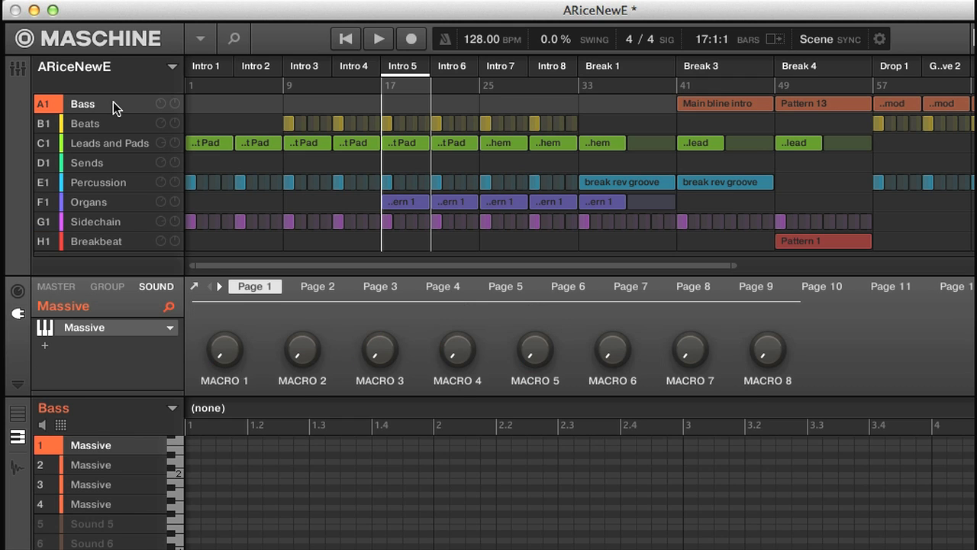
key("Delete")
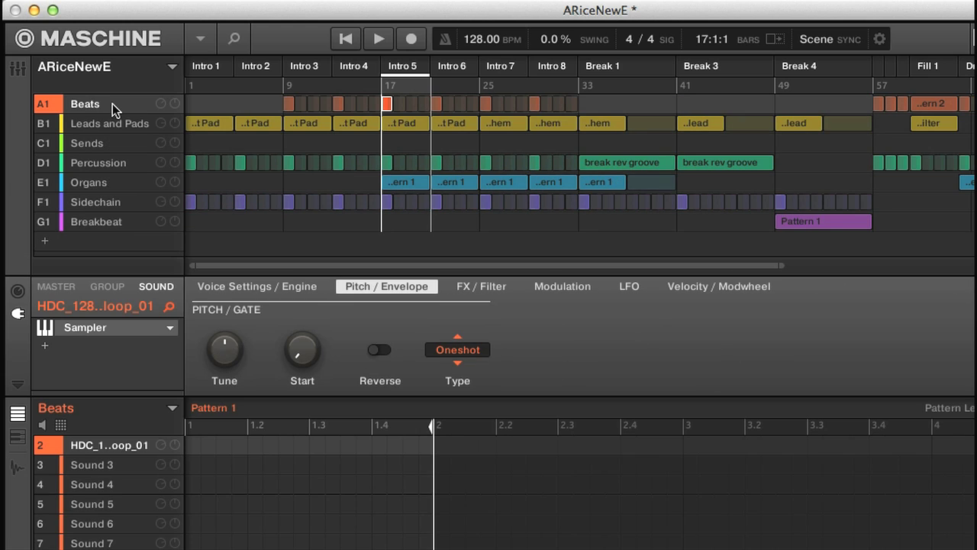
key("Delete")
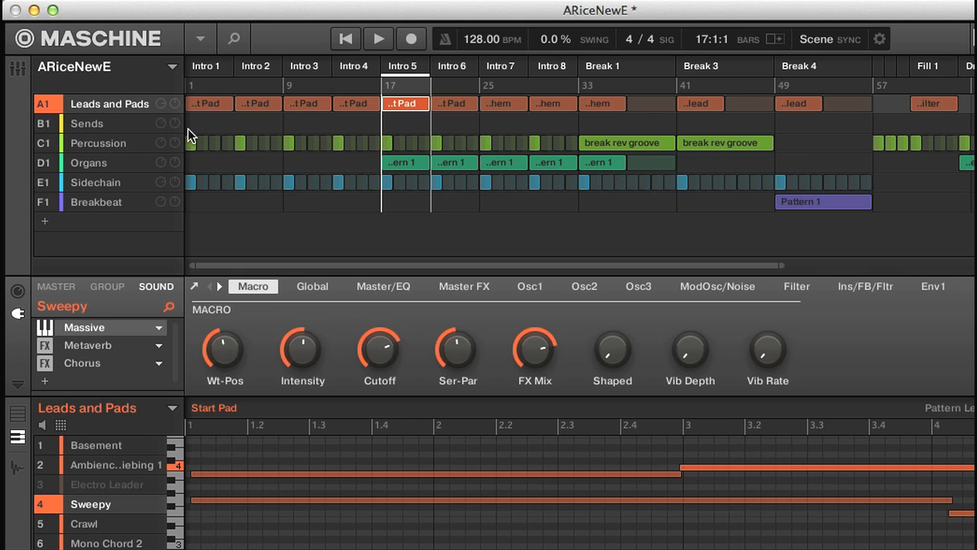
Check Breakbeat's options menu without changes, then delete the Sidechain group.
left_click(96, 204)
right_click(102, 199)
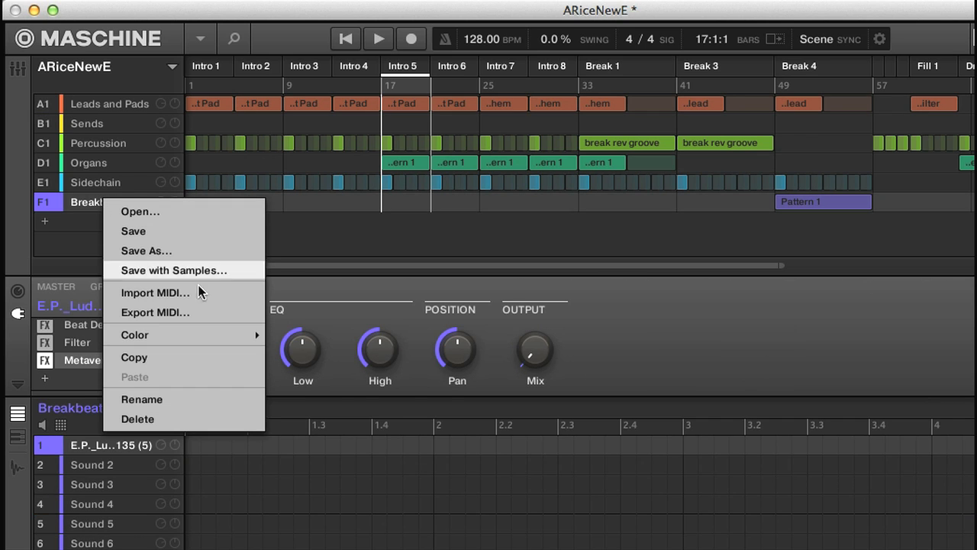
mouse_move(212, 334)
left_click(378, 404)
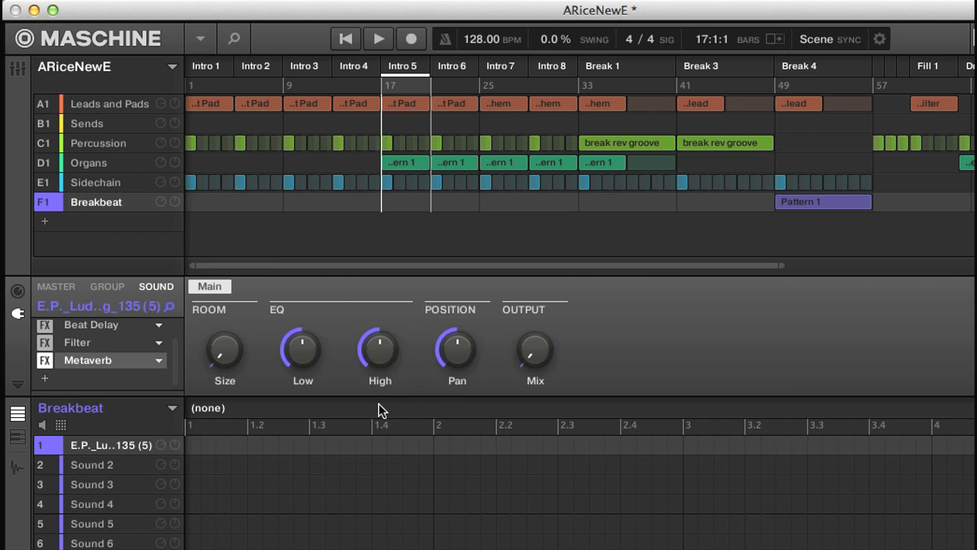
left_click(119, 184)
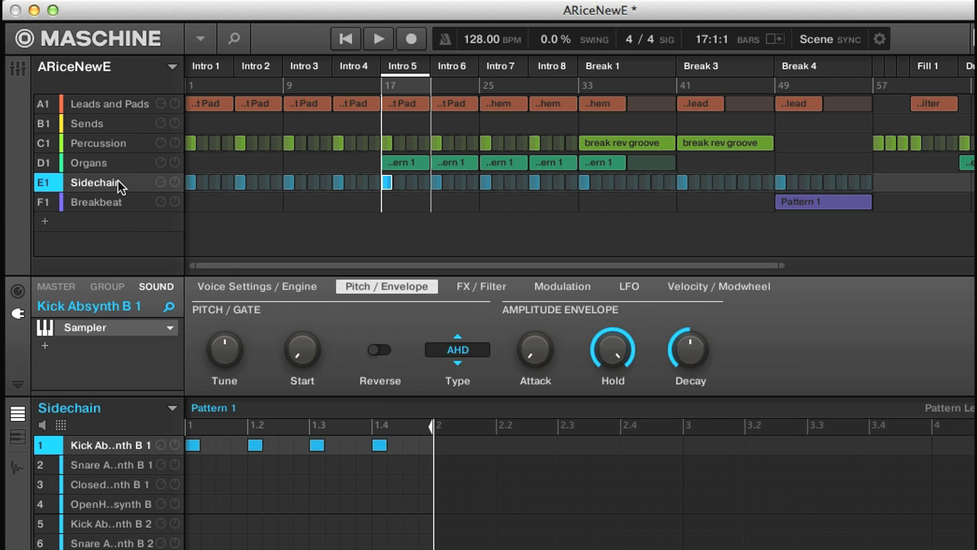
key("BackSpace")
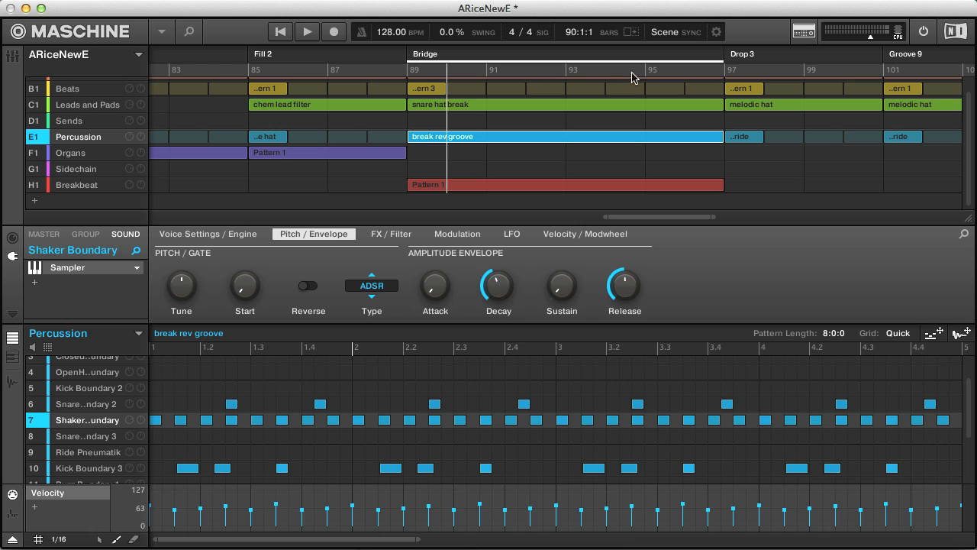
Select the Fill 2 scene and view Percussion's snare hat pattern.
left_click(318, 55)
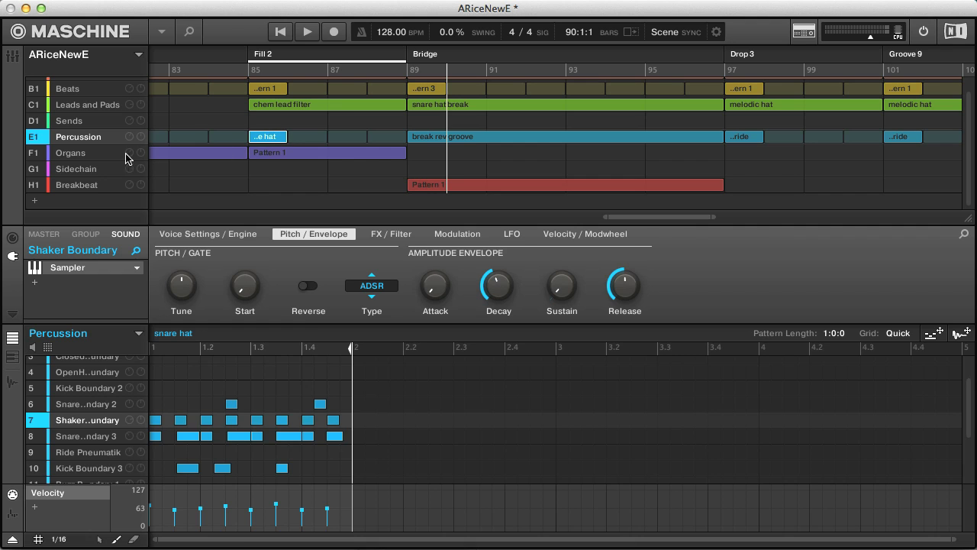
left_click(177, 159)
left_click(108, 138)
Start playback from bar 85 and loop the Bridge scene.
left_click(330, 74)
left_click(252, 74)
key("space")
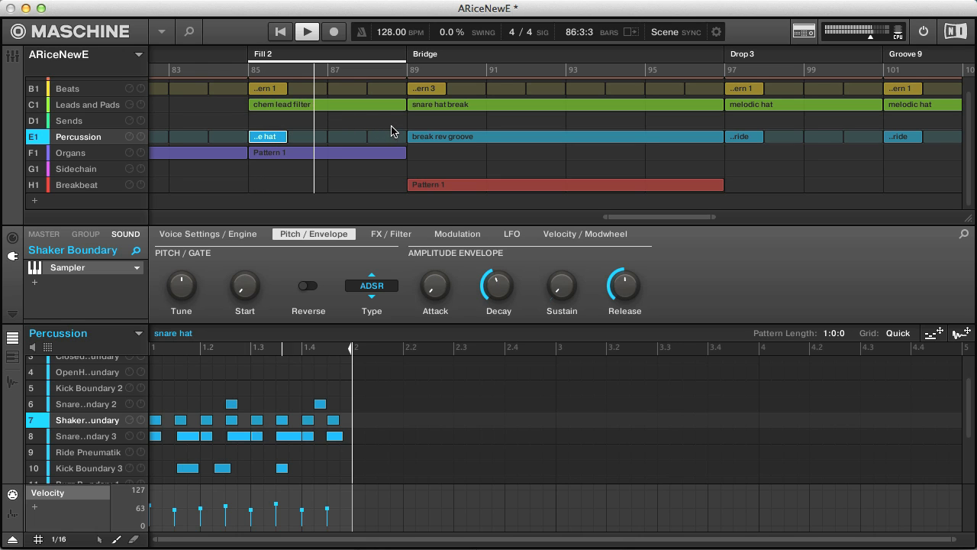
left_click(495, 55)
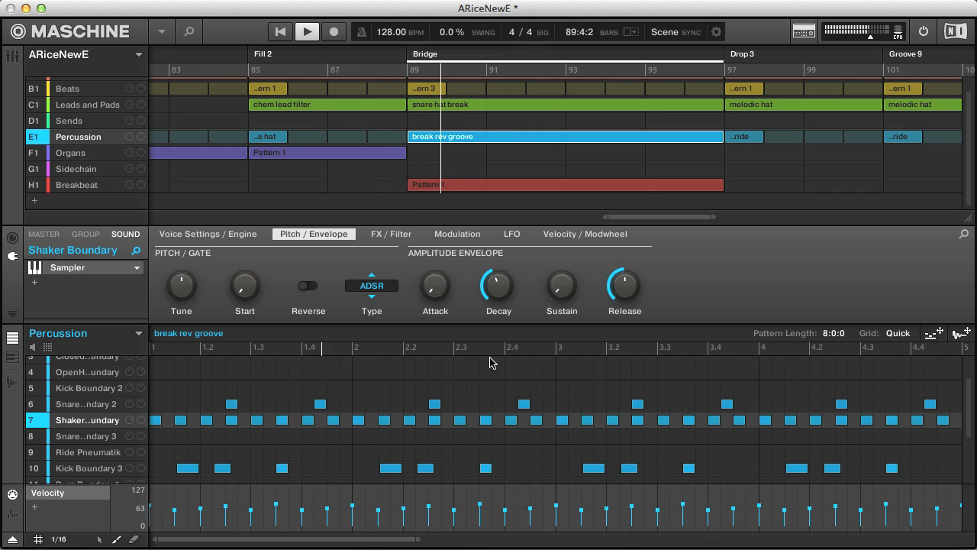
left_click(515, 73)
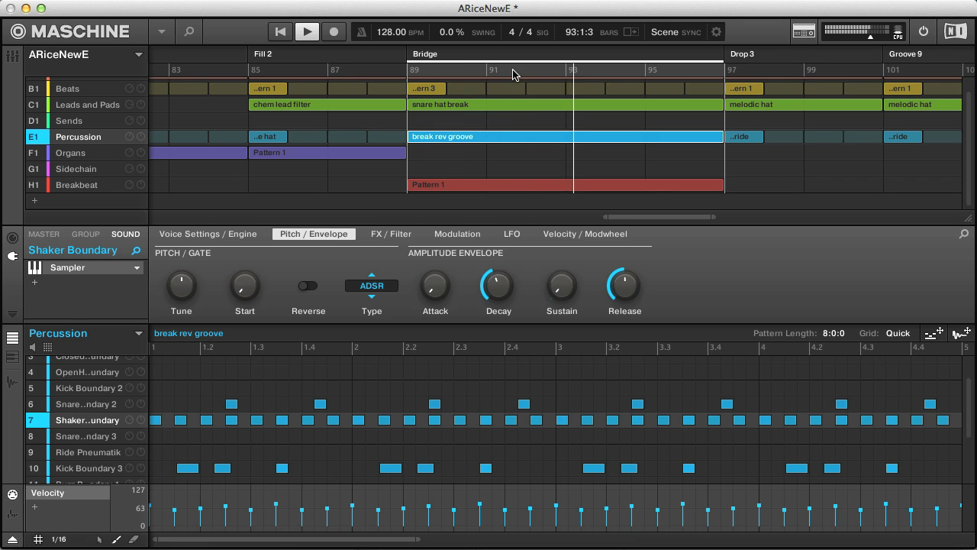
Shift the loop to about bars 92–100, then trim it to bars 95–99.
left_click_drag(515, 72, 622, 76)
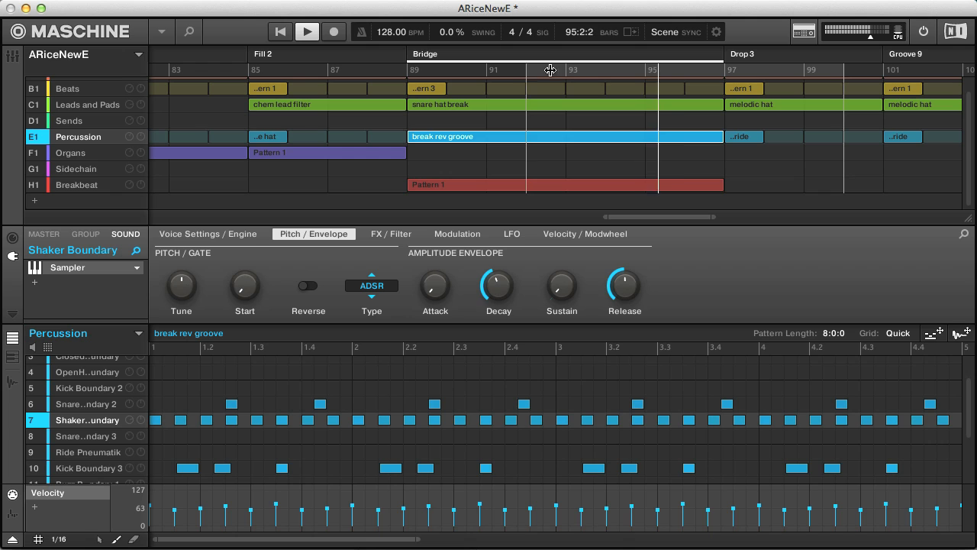
left_click_drag(550, 71, 649, 72)
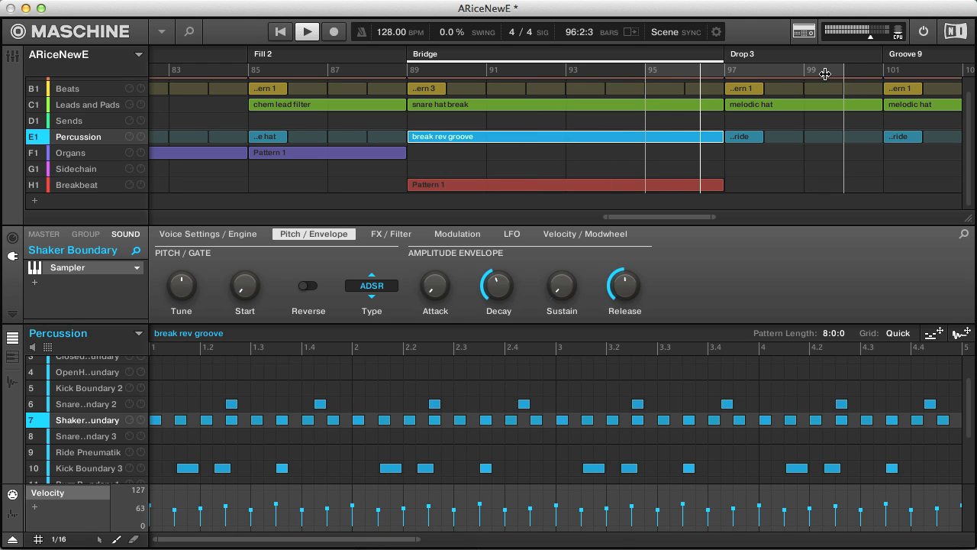
left_click_drag(825, 73, 812, 74)
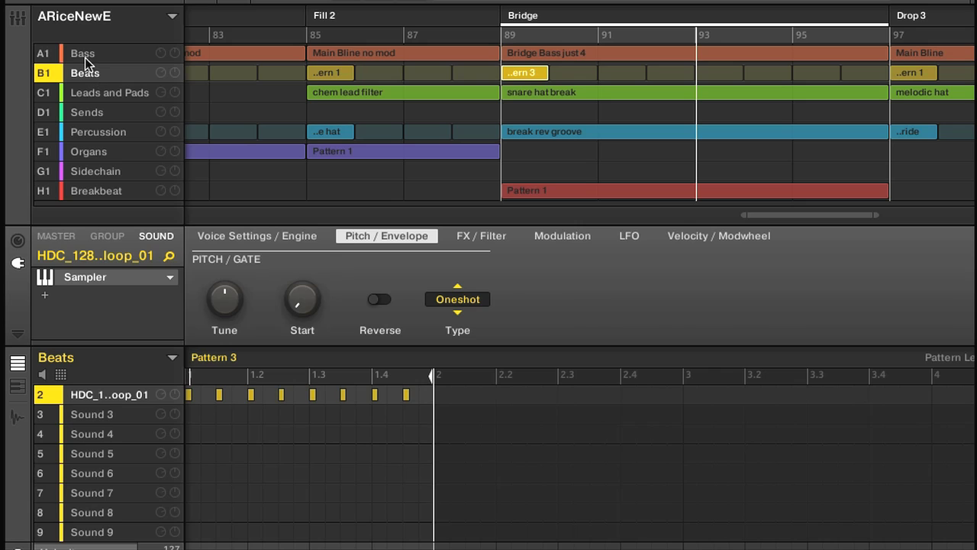
Select the A1 Bass group to show its Bridge Bass just 4 pattern.
left_click(84, 54)
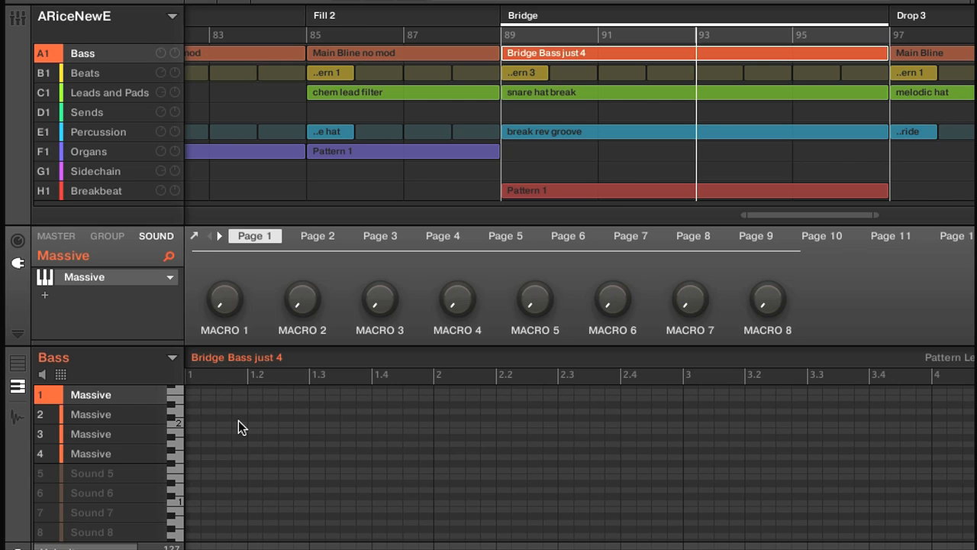
Delete Pattern 5 and Pattern 6 from the Bass group's pattern list.
left_click(173, 359)
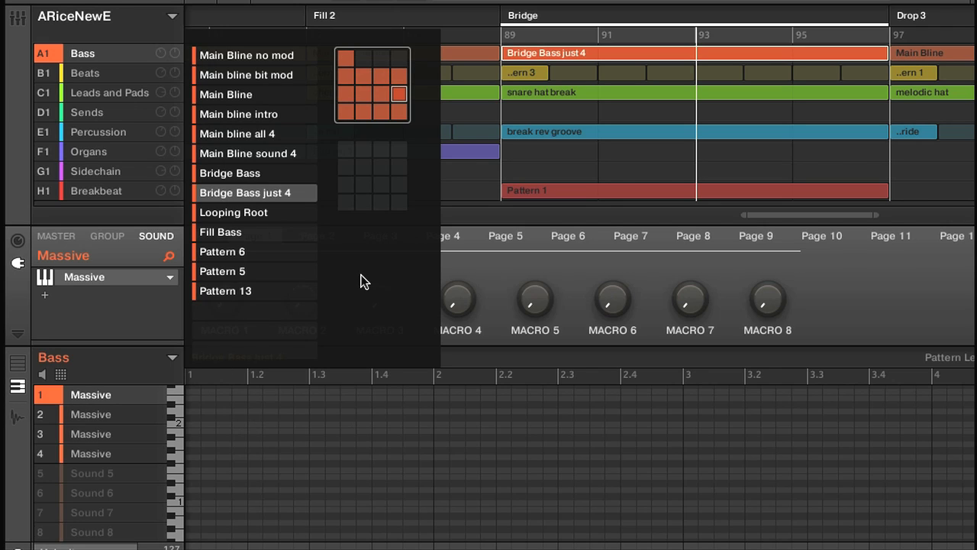
left_click(383, 170)
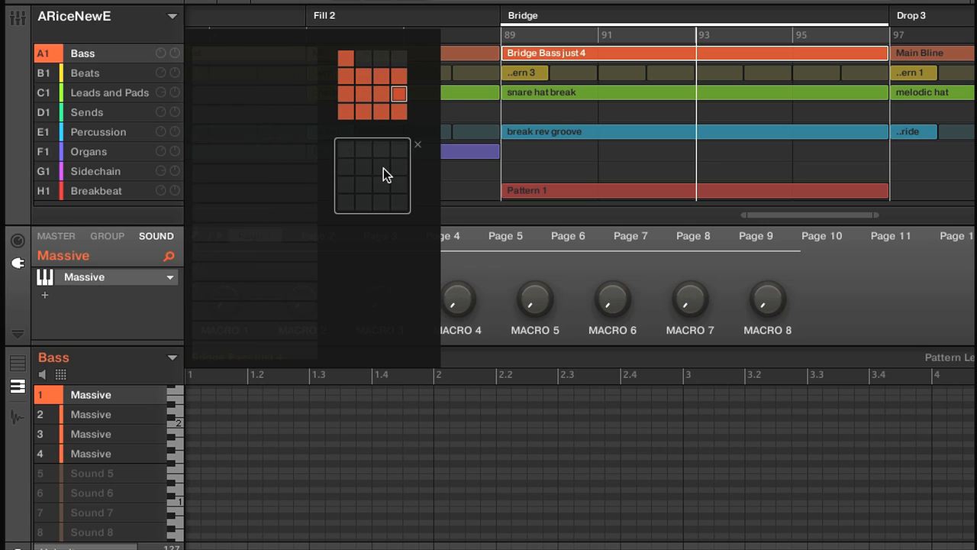
left_click(393, 91)
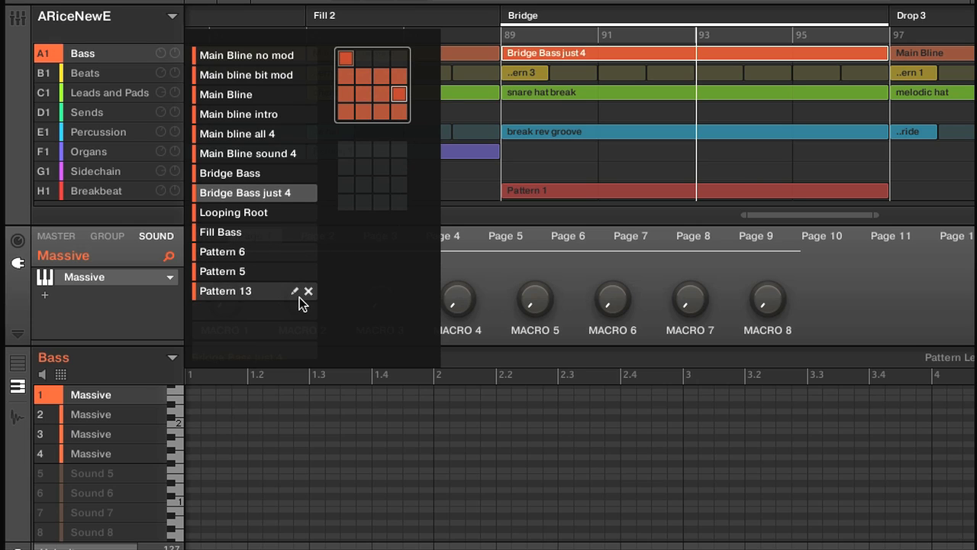
left_click(309, 272)
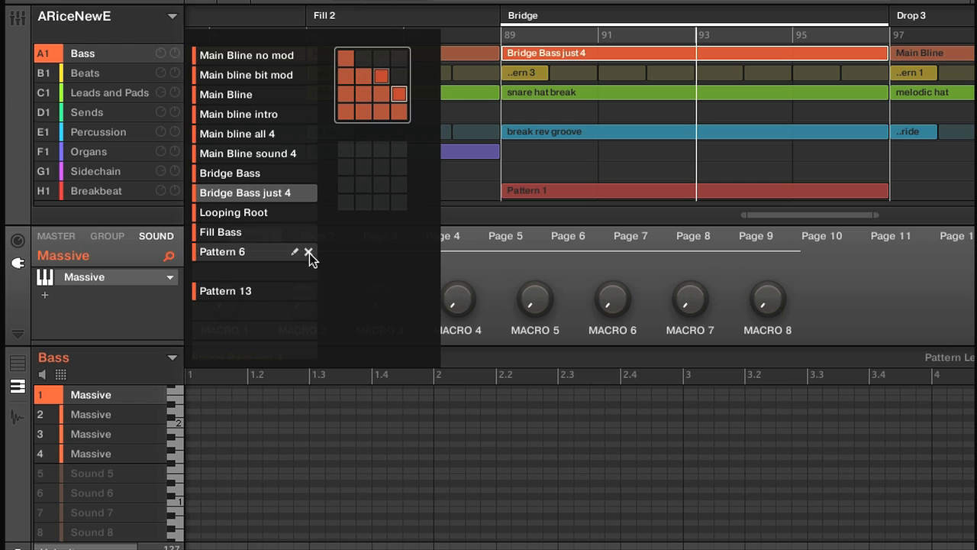
left_click(310, 253)
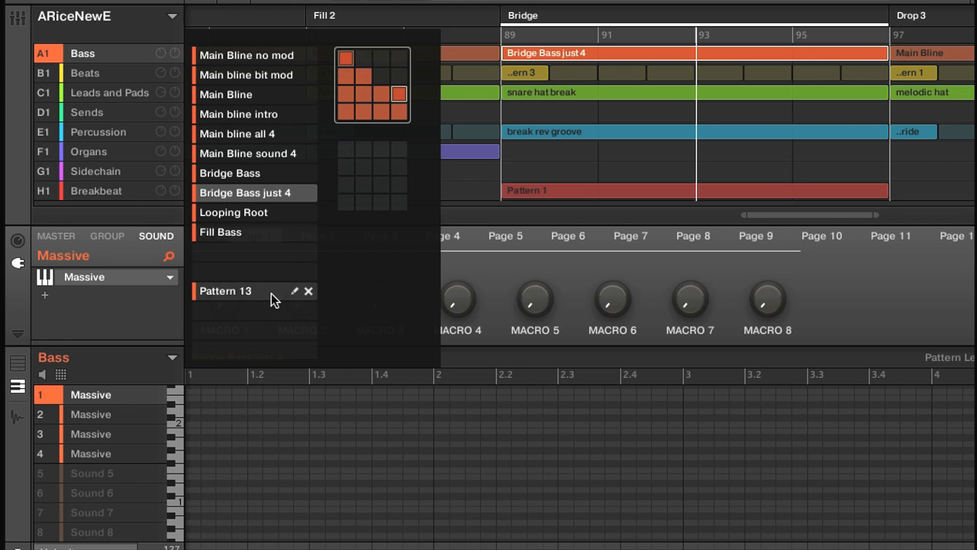
Move Pattern 13 up below Fill Bass and rename it 'Looping fill'.
left_click_drag(271, 293, 259, 274)
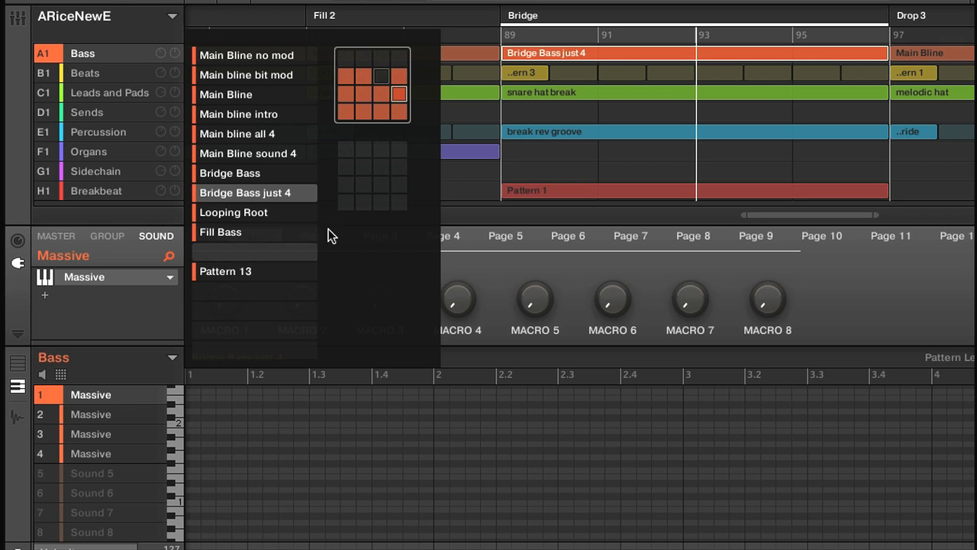
left_click_drag(381, 70, 380, 72)
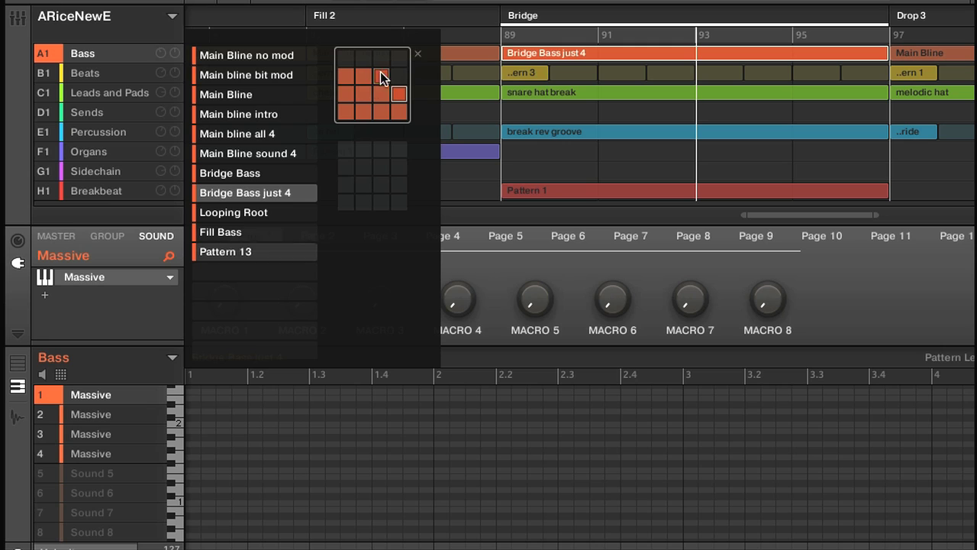
left_click(293, 249)
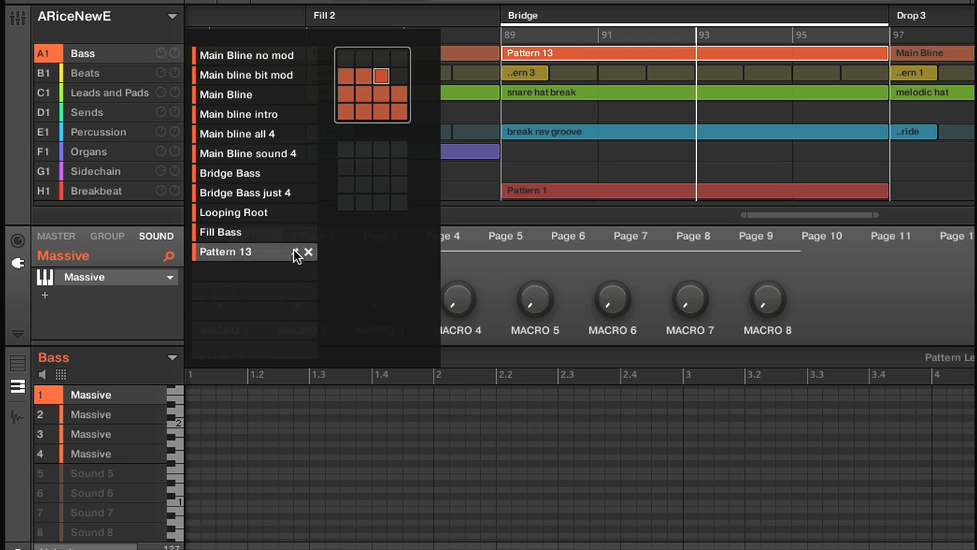
left_click(293, 249)
type("Loop")
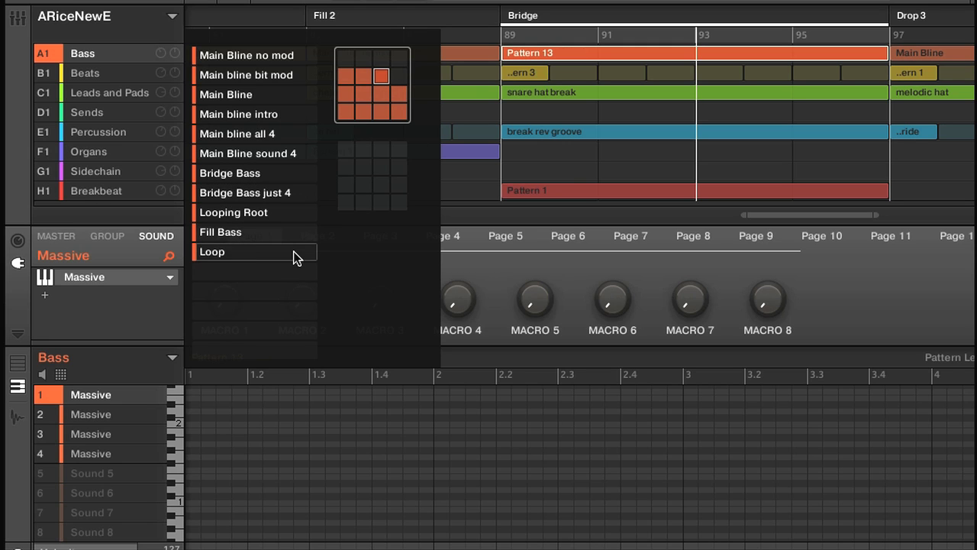
type("ing fill")
key("Return")
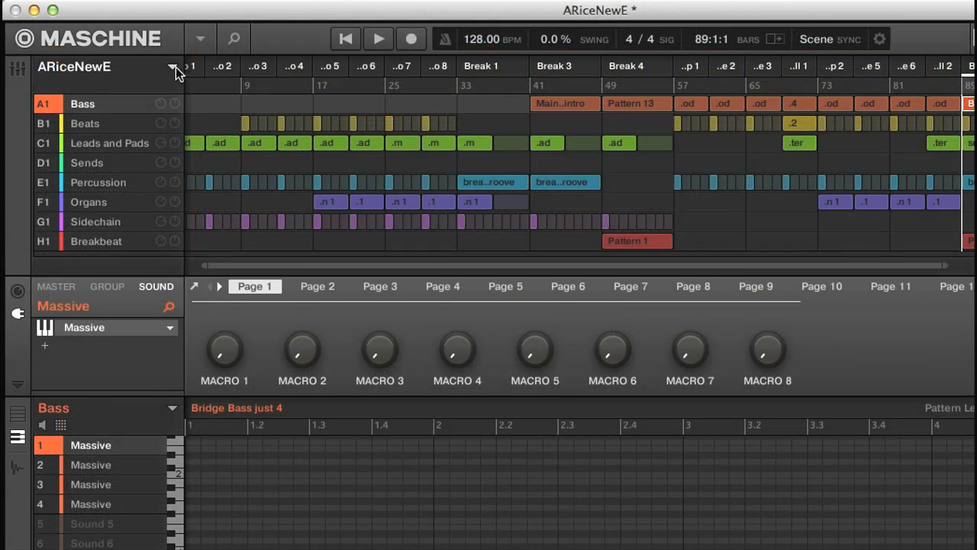
left_click(174, 68)
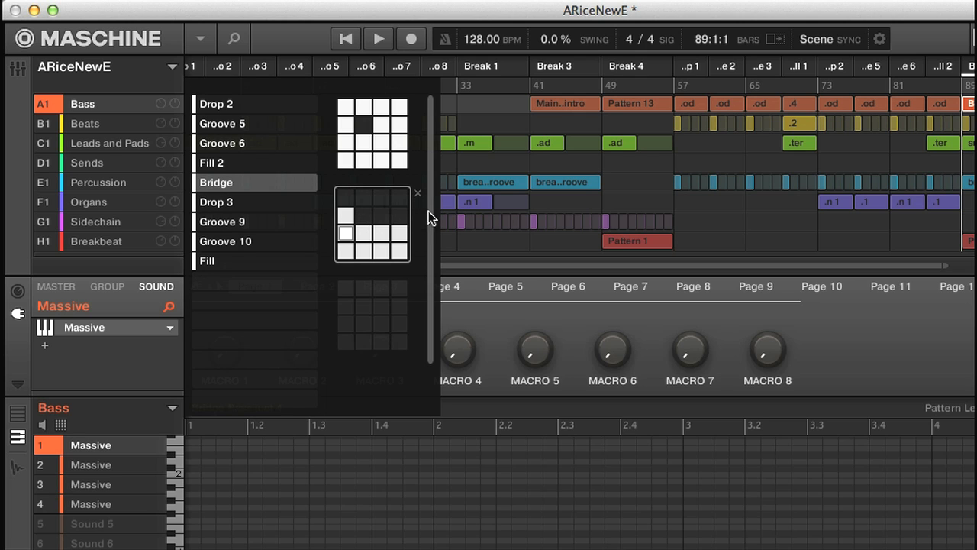
Drag the Break 3 scene into the empty slot right after Break 1.
scroll(419, 199, "up", 3)
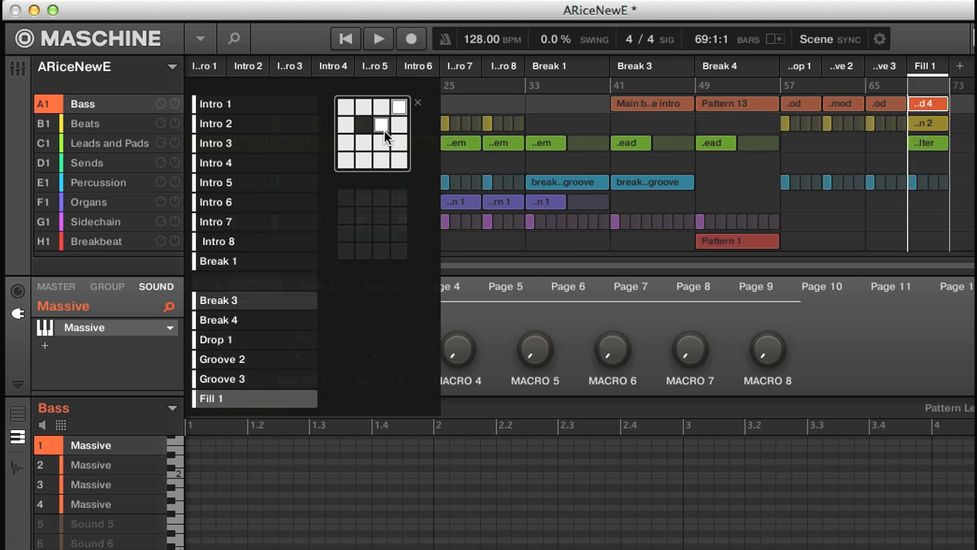
left_click_drag(382, 125, 363, 123)
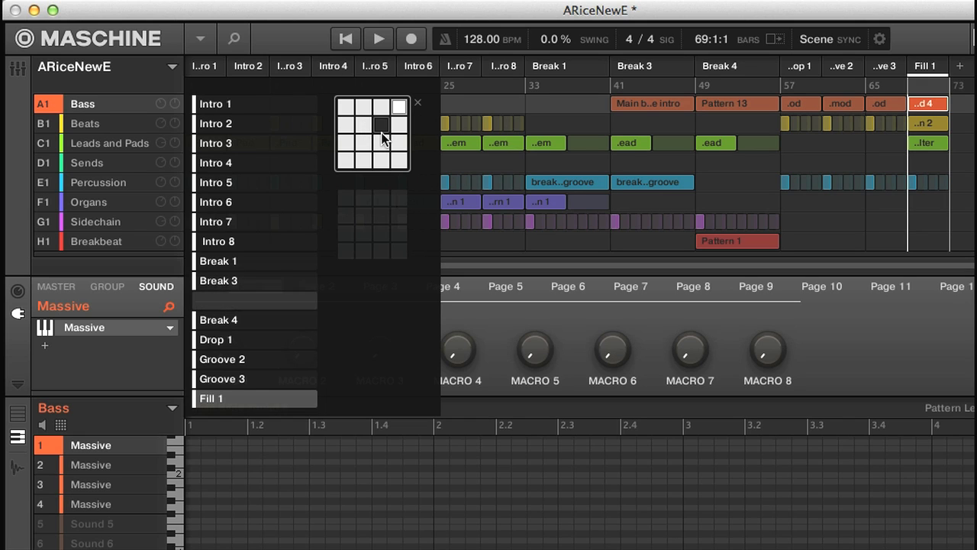
left_click(418, 104)
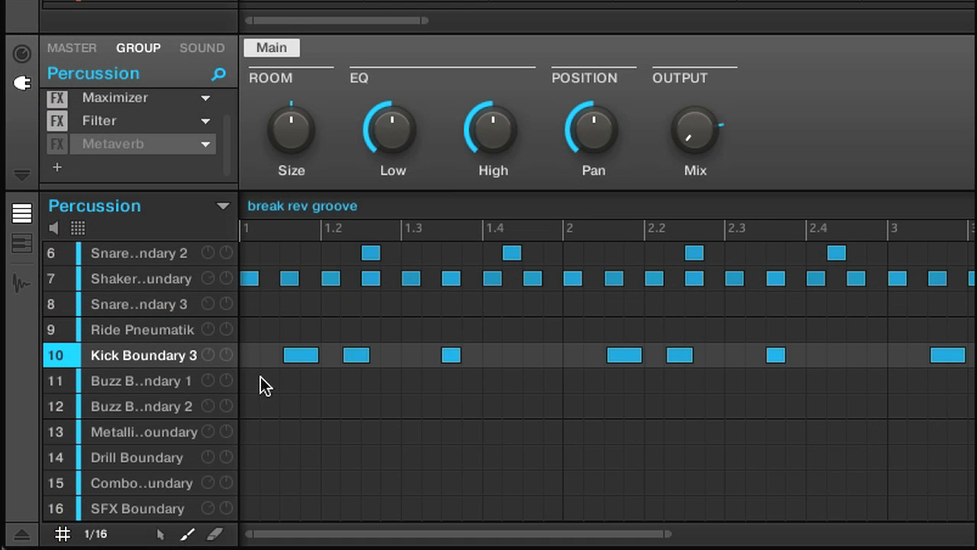
Show the Percussion sounds as a pad grid and put pad 14 in choke group 1.
left_click(78, 229)
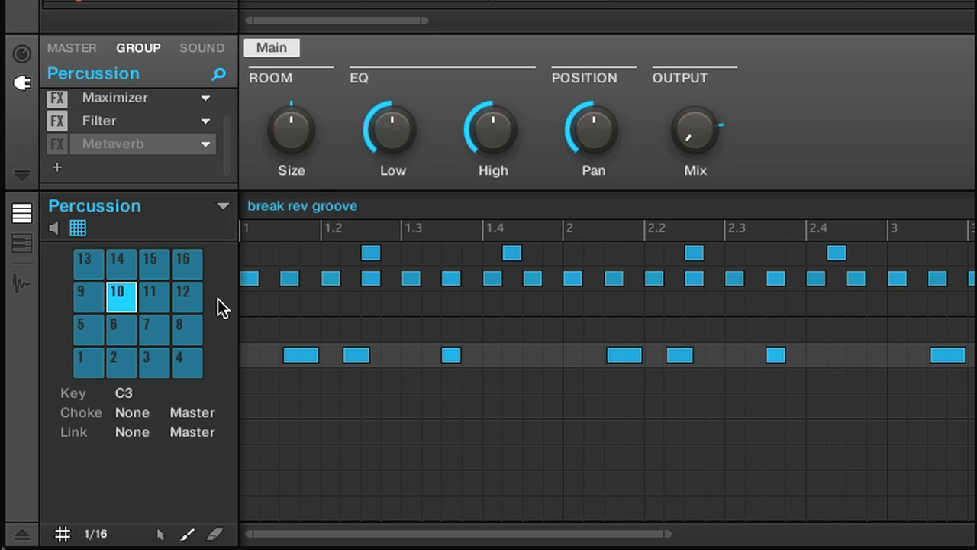
left_click(156, 300)
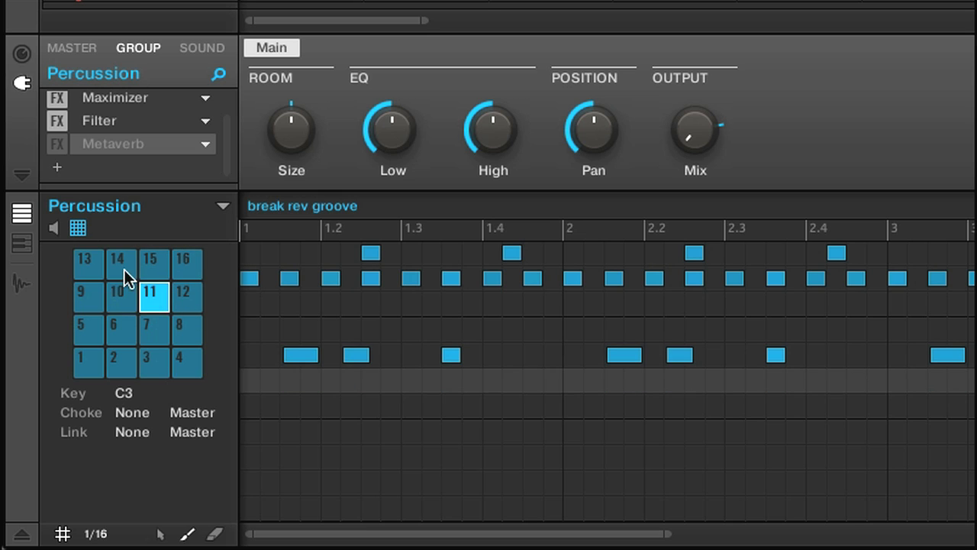
left_click(125, 268)
left_click(152, 266)
left_click(186, 267)
left_click(123, 265)
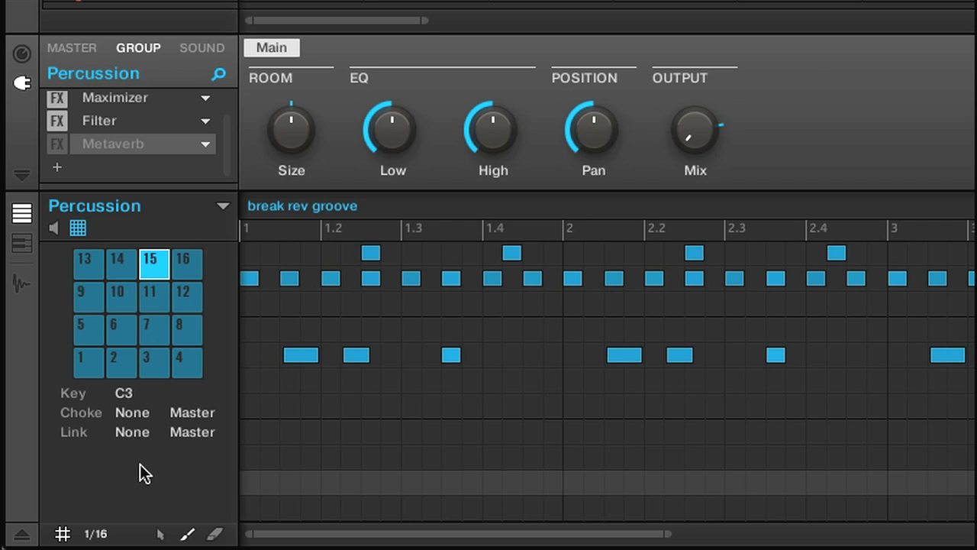
left_click(118, 265)
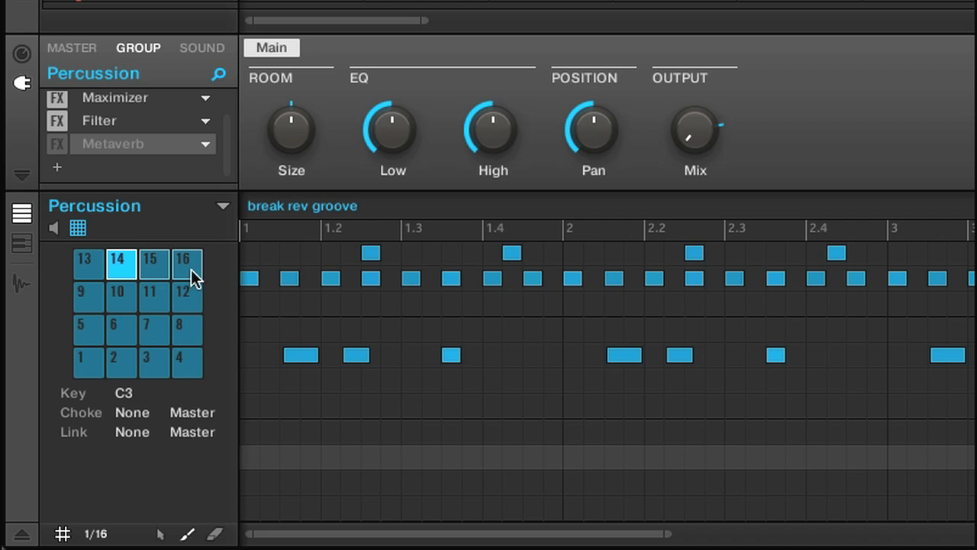
left_click(142, 415)
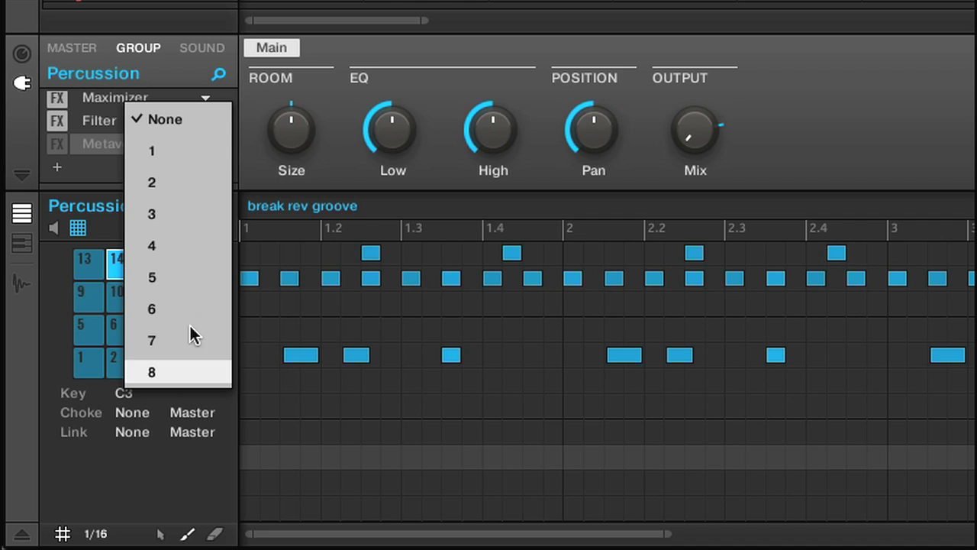
left_click(164, 151)
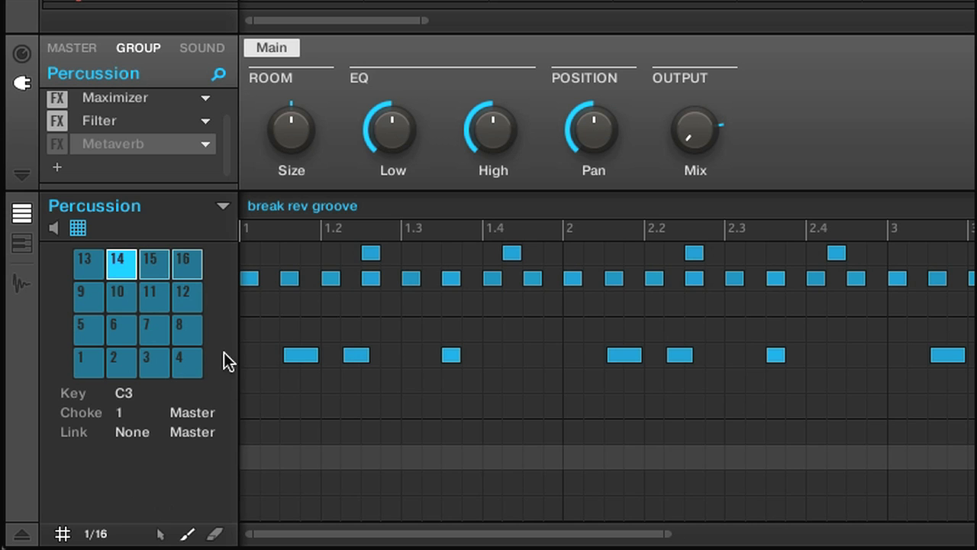
Set pad 15's choke master/slave role and leave pad 16's link role as Master.
left_click(187, 298)
left_click(160, 268)
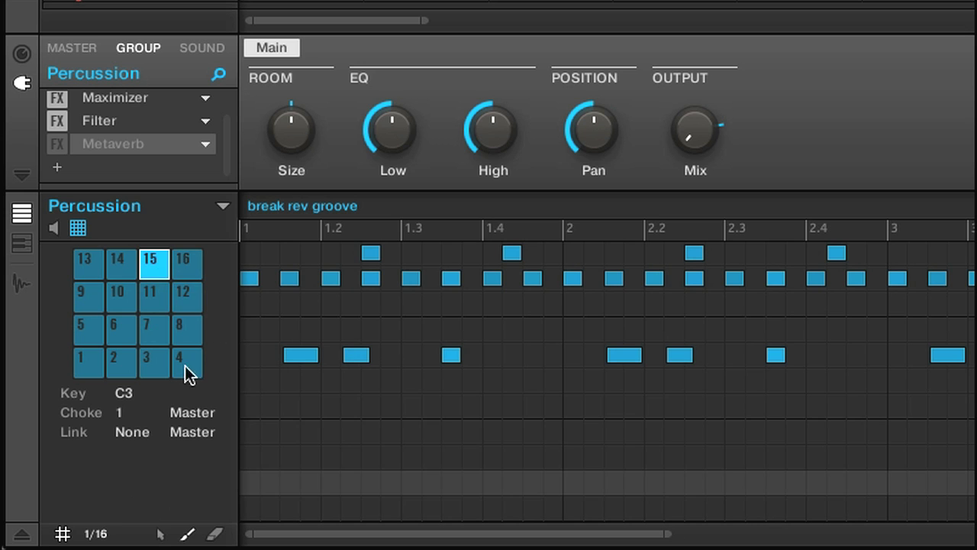
left_click(190, 413)
left_click(209, 475)
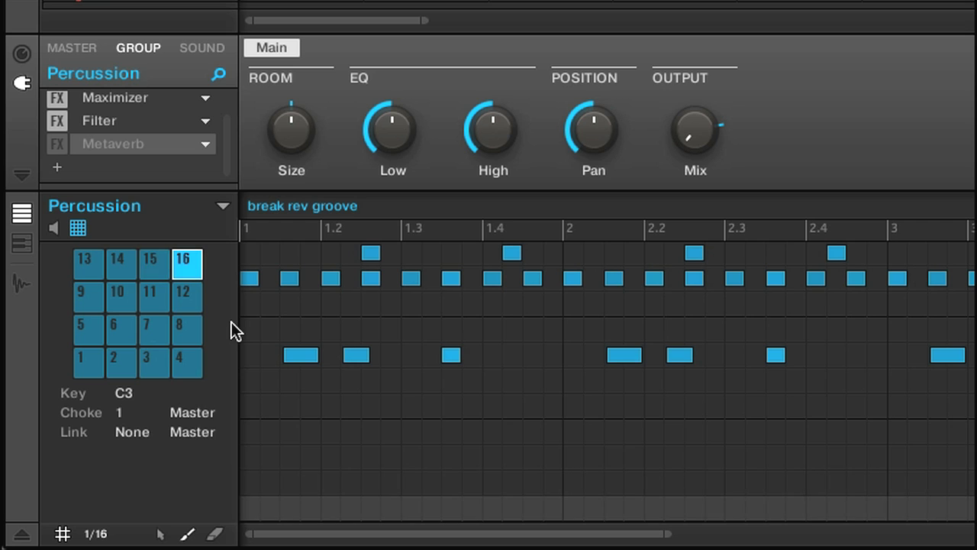
left_click(203, 434)
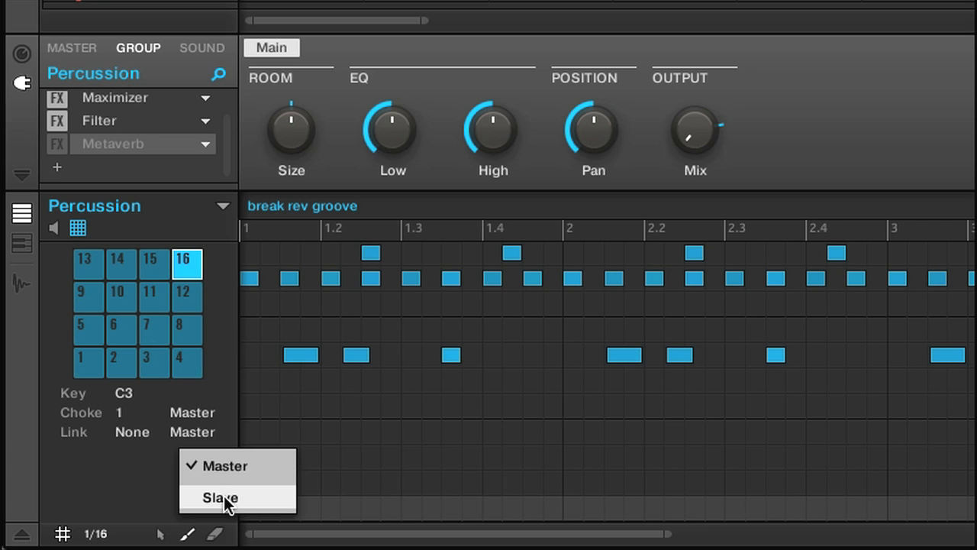
left_click(126, 467)
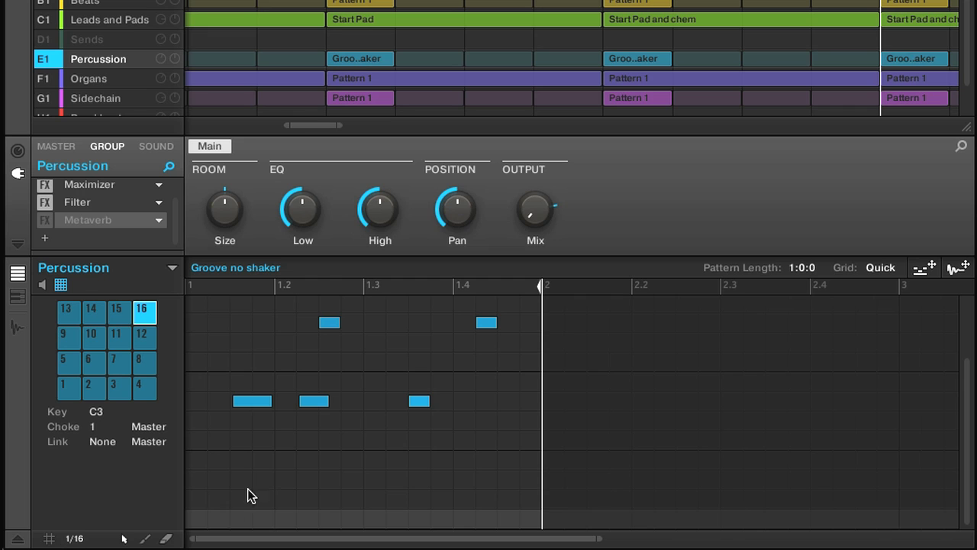
left_click(312, 401)
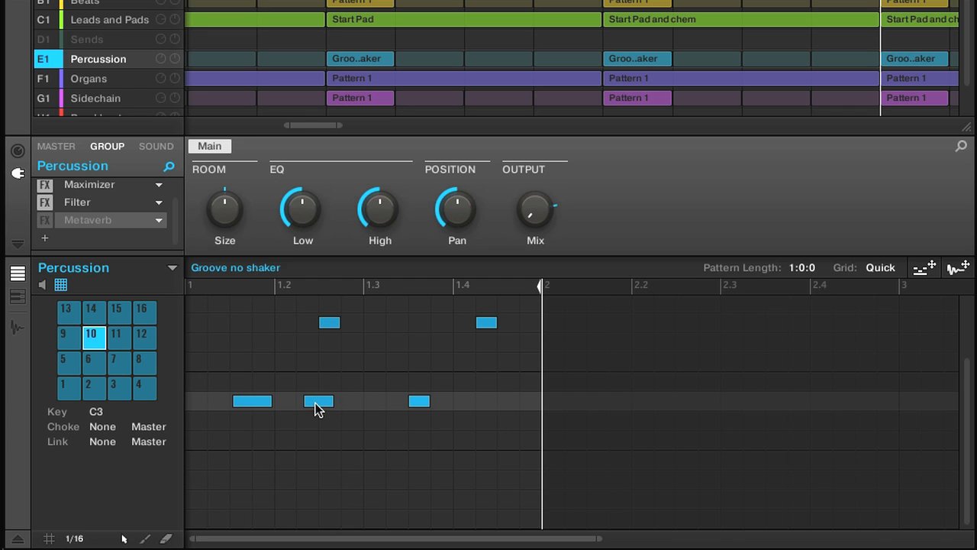
key("ctrl+z")
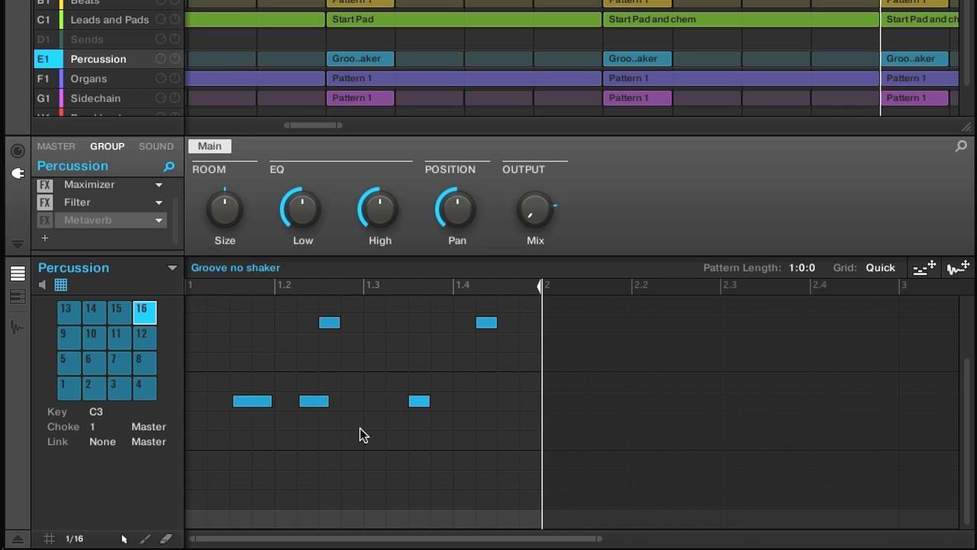
left_click(166, 538)
left_click(317, 401)
left_click(333, 323)
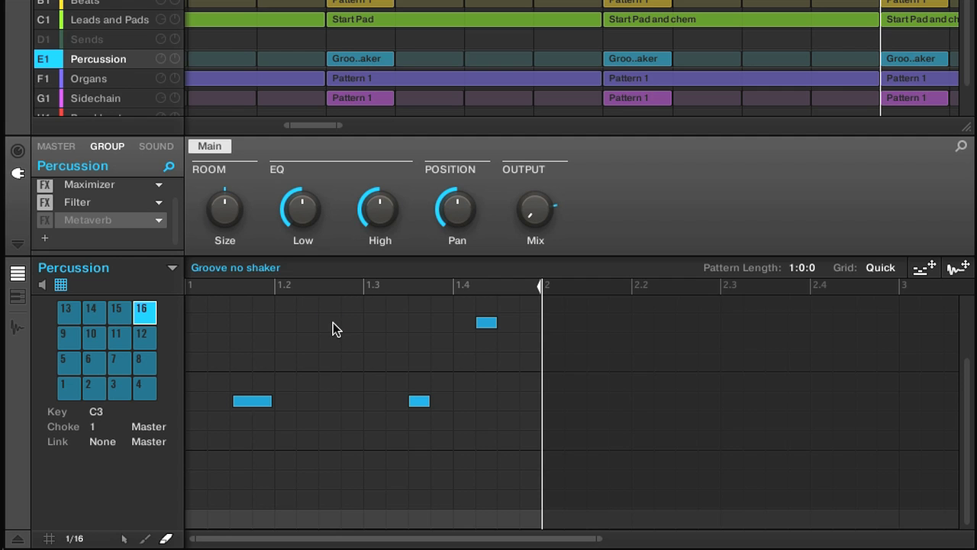
key("ctrl+z")
key("ctrl+z")
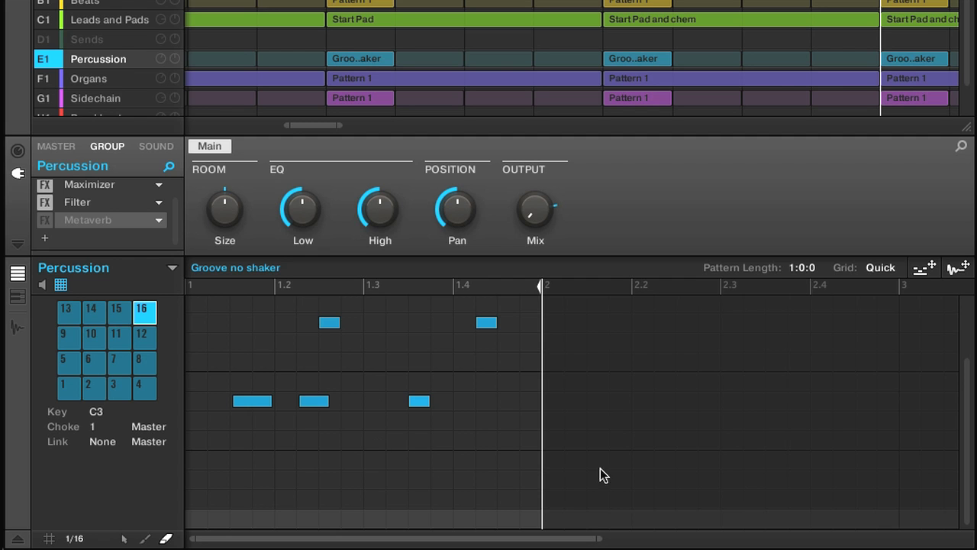
left_click(879, 268)
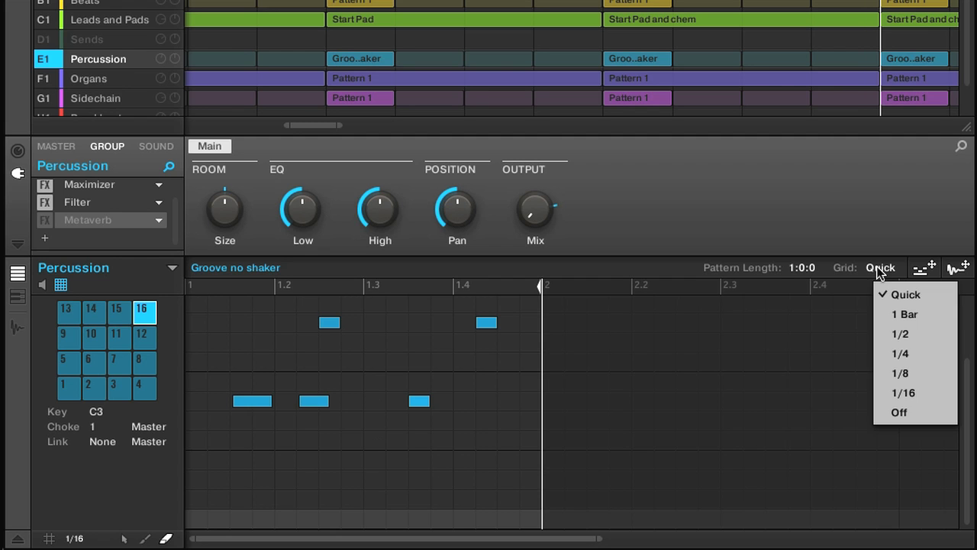
left_click(913, 359)
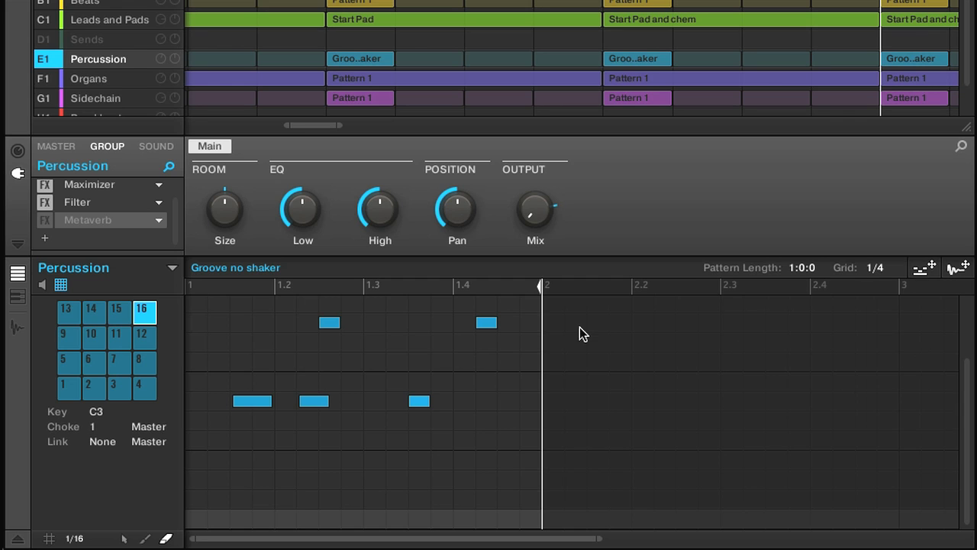
mouse_move(542, 284)
left_mouse_down()
mouse_move(709, 284)
mouse_move(562, 288)
left_mouse_up()
left_click(864, 272)
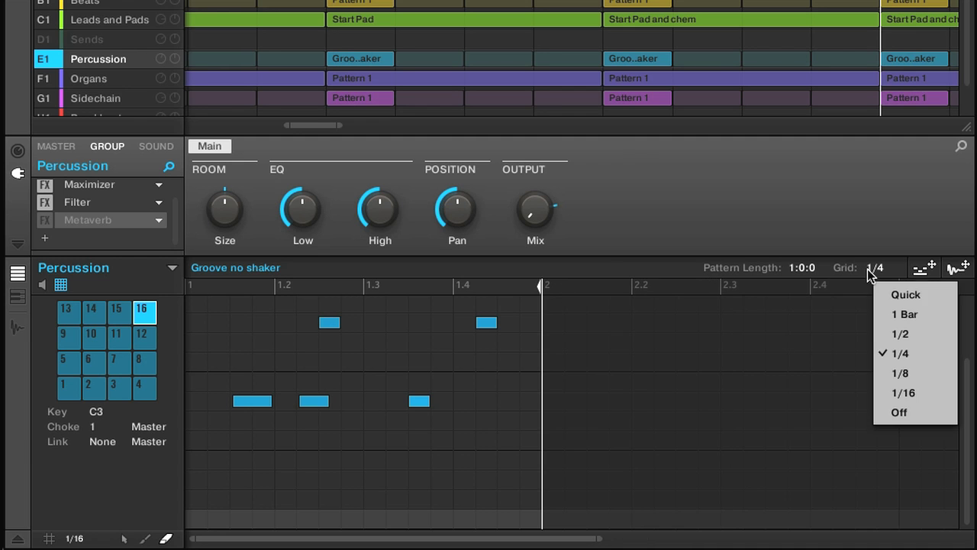
left_click(884, 291)
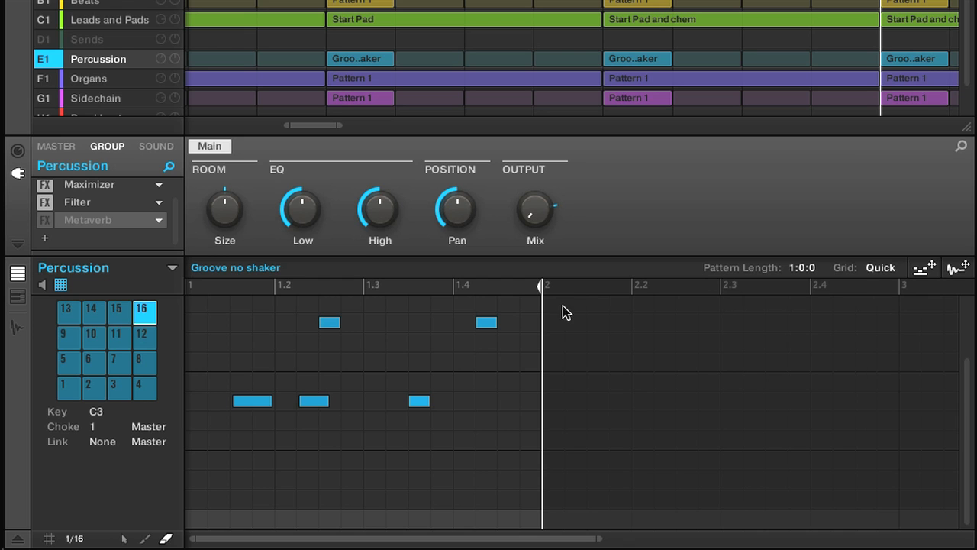
mouse_move(546, 288)
left_mouse_down()
mouse_move(766, 288)
mouse_move(580, 290)
left_mouse_up()
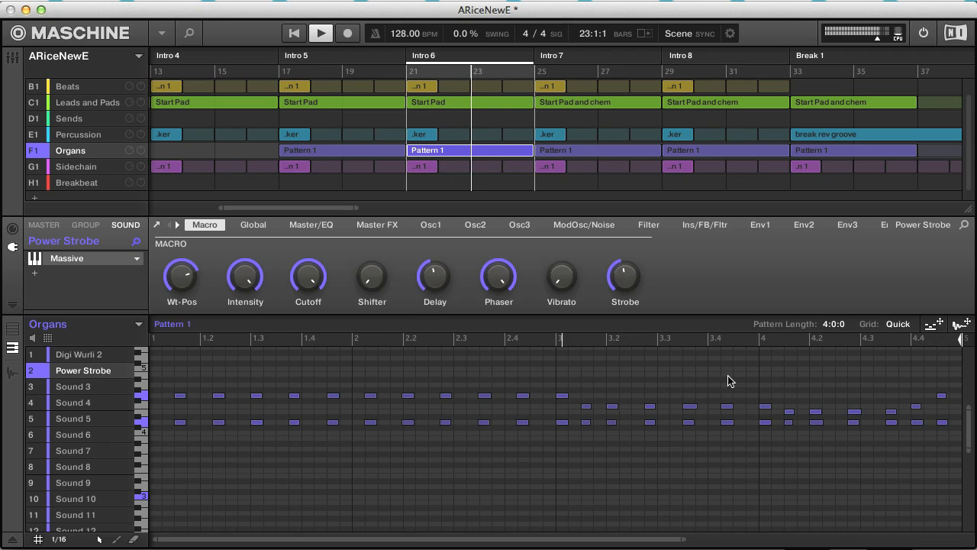
key("space")
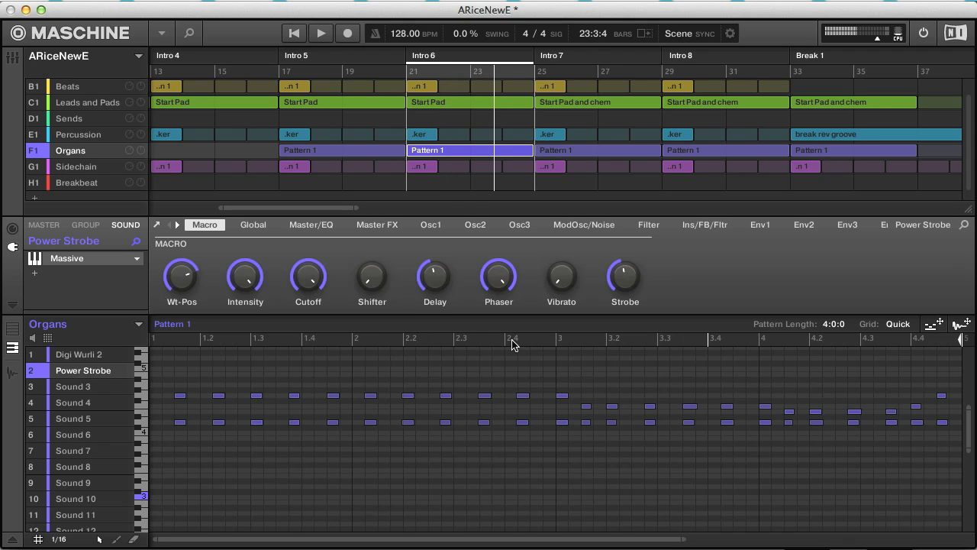
key("space")
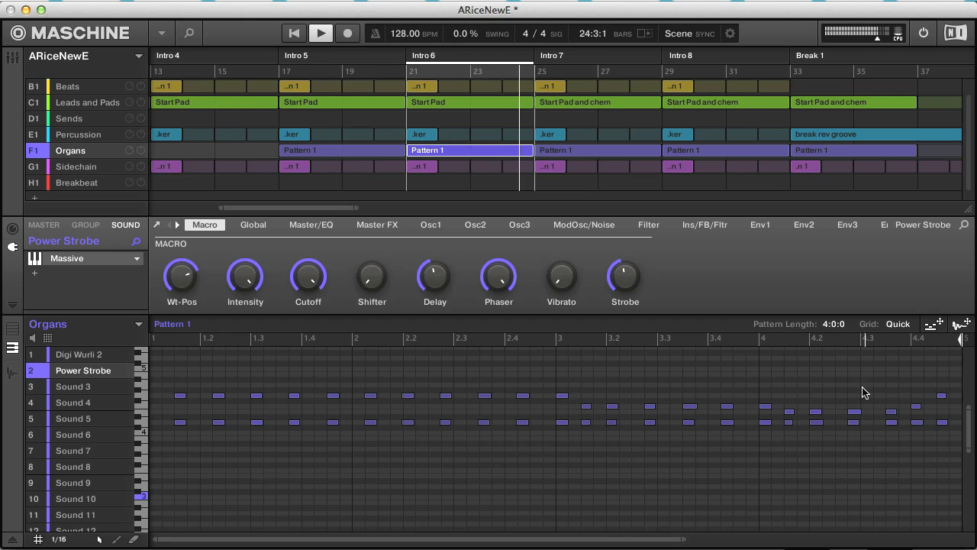
key("space")
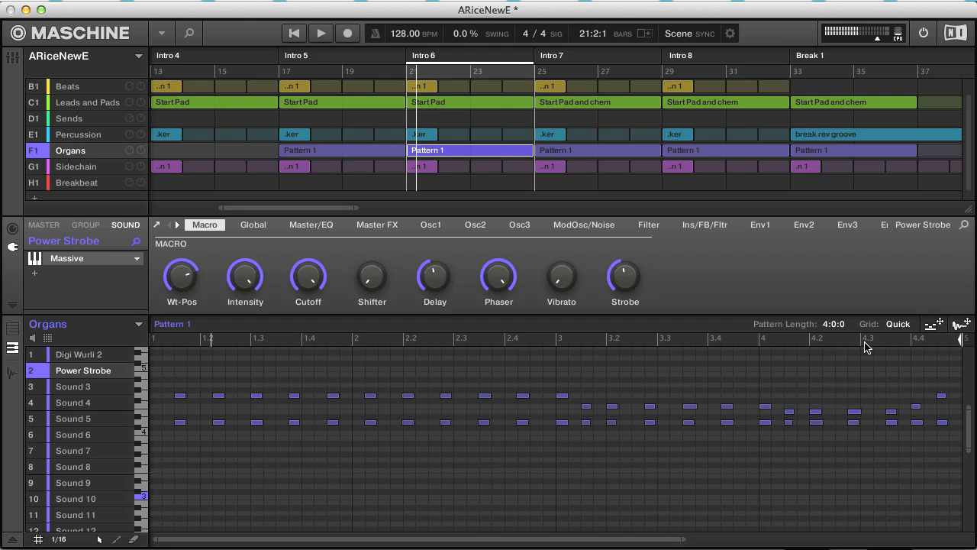
key("space")
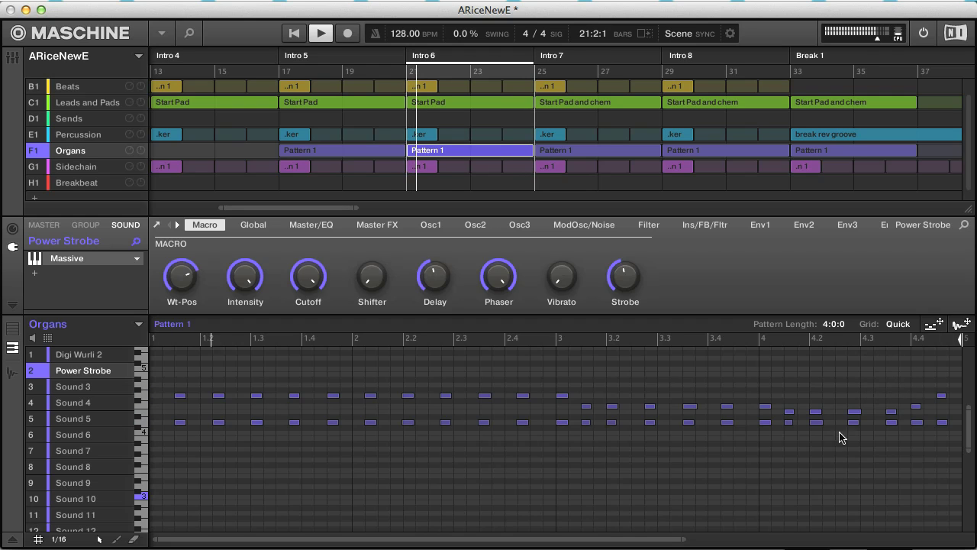
left_click_drag(683, 539, 272, 539)
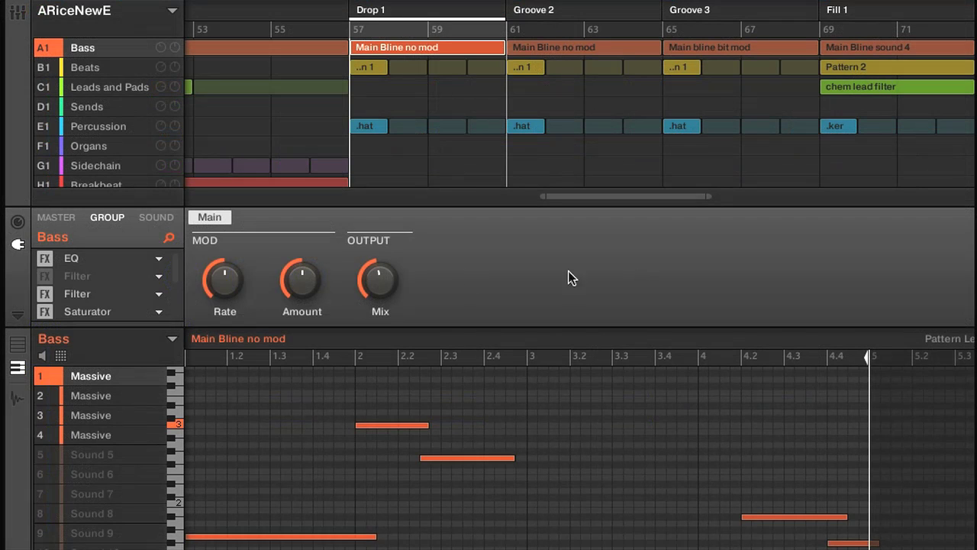
Step through the Bass effects from Filter and EQ to Chorus, then append a Flanger.
left_click(20, 223)
left_click(19, 246)
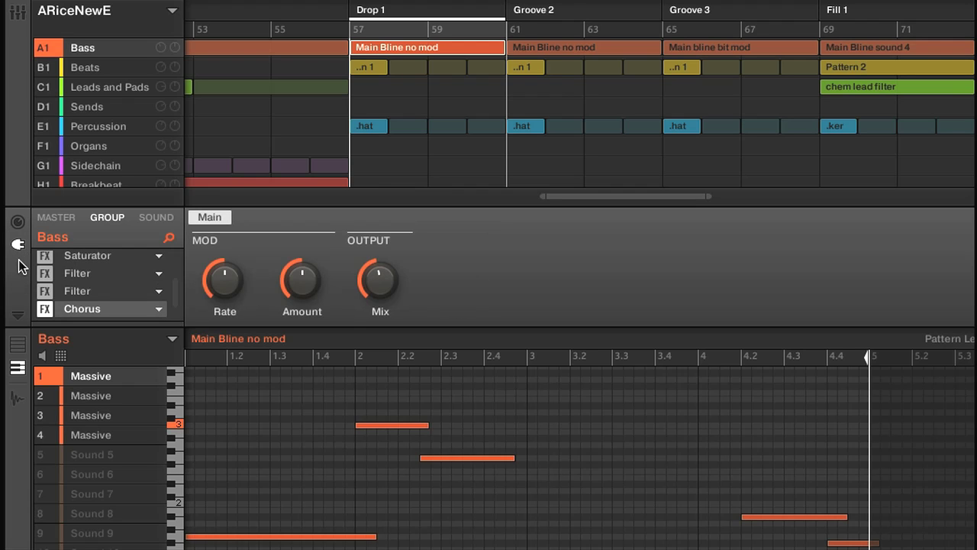
left_click(91, 288)
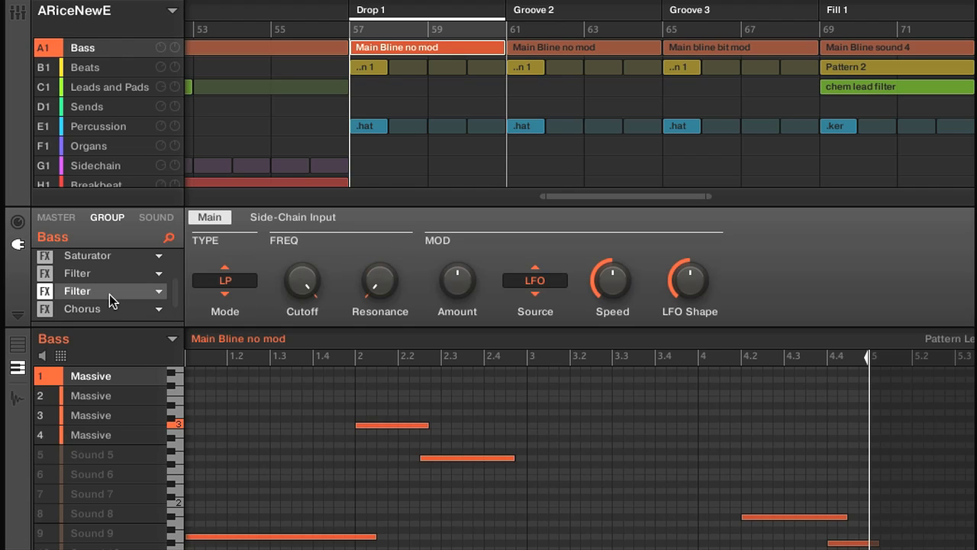
key("Up")
key("Up")
key("Up")
key("Up")
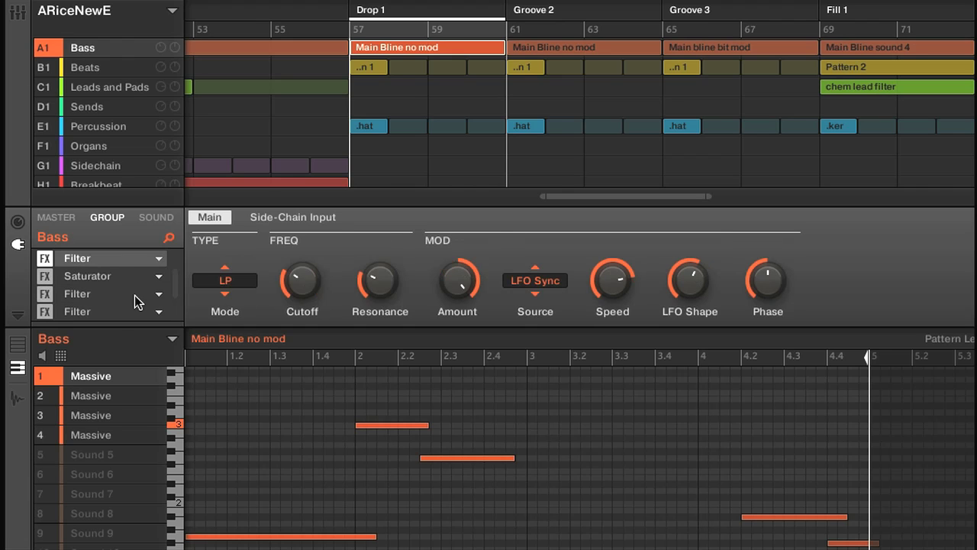
key("Up")
key("Down")
key("Down")
key("Down")
key("Down")
key("Down")
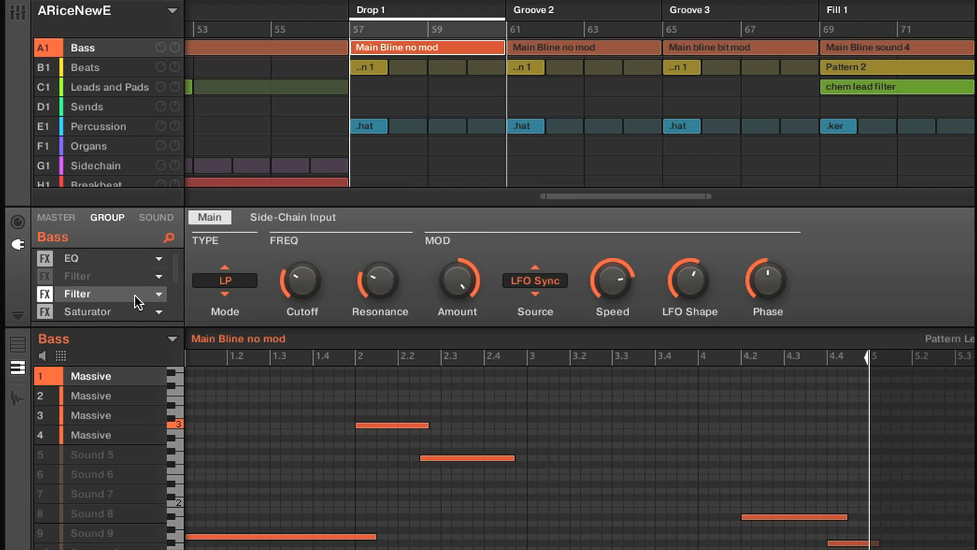
key("Down")
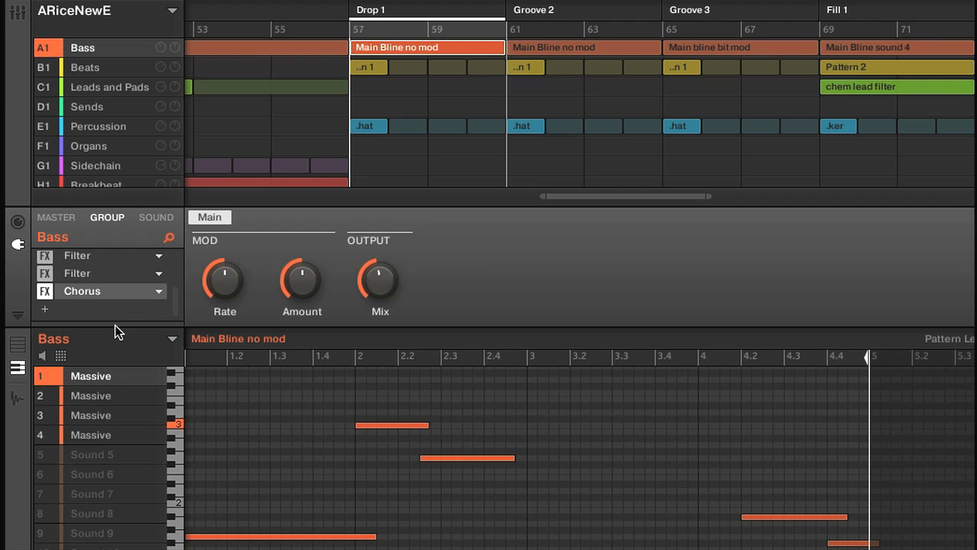
left_click(45, 310)
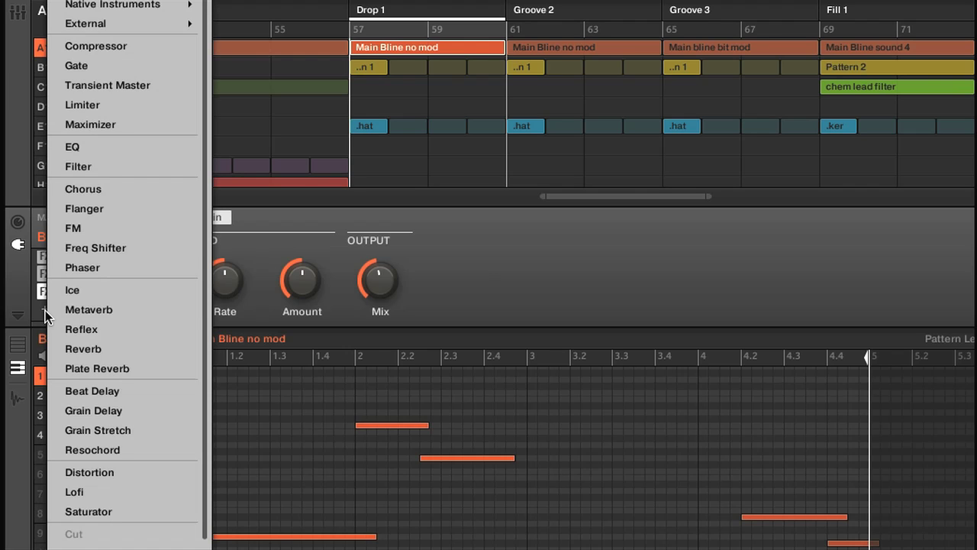
left_click(95, 209)
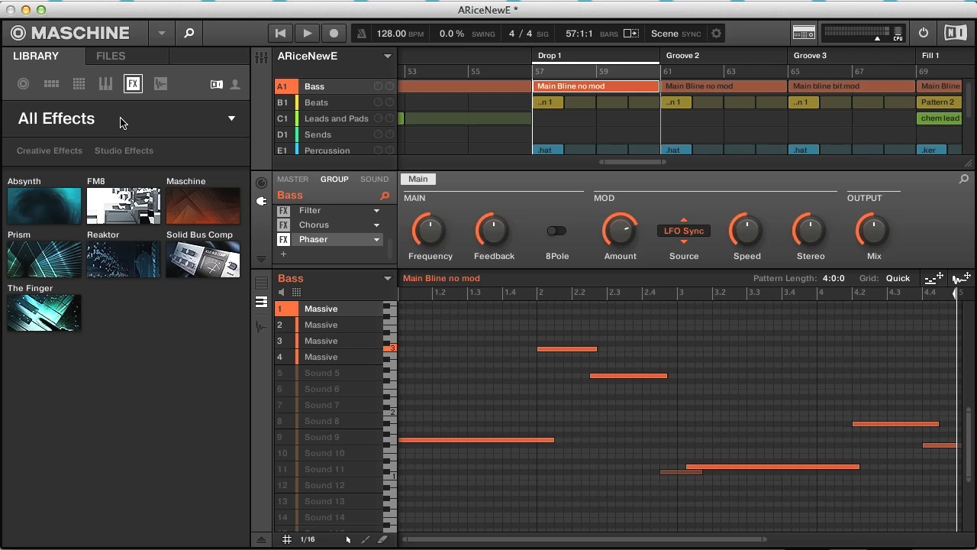
Load the Distortion > Tube Saturation preset Tape Fuzz into the Bass effects chain after Phaser.
left_click(120, 119)
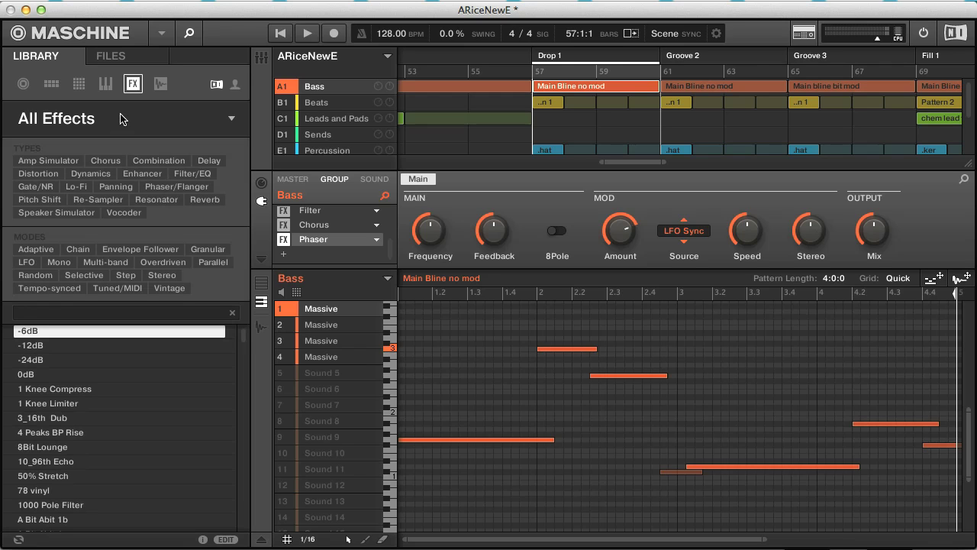
left_click(48, 177)
left_click(65, 246)
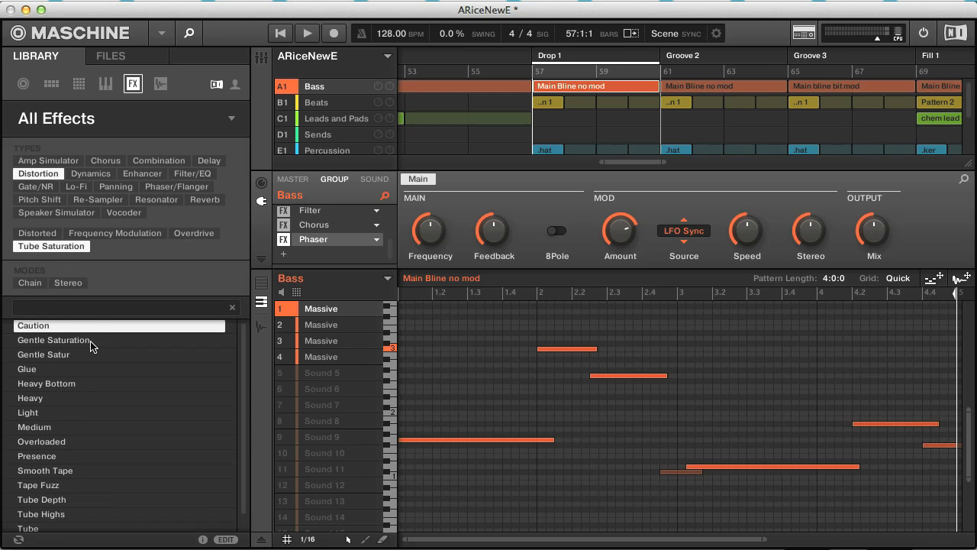
left_click_drag(55, 486, 318, 261)
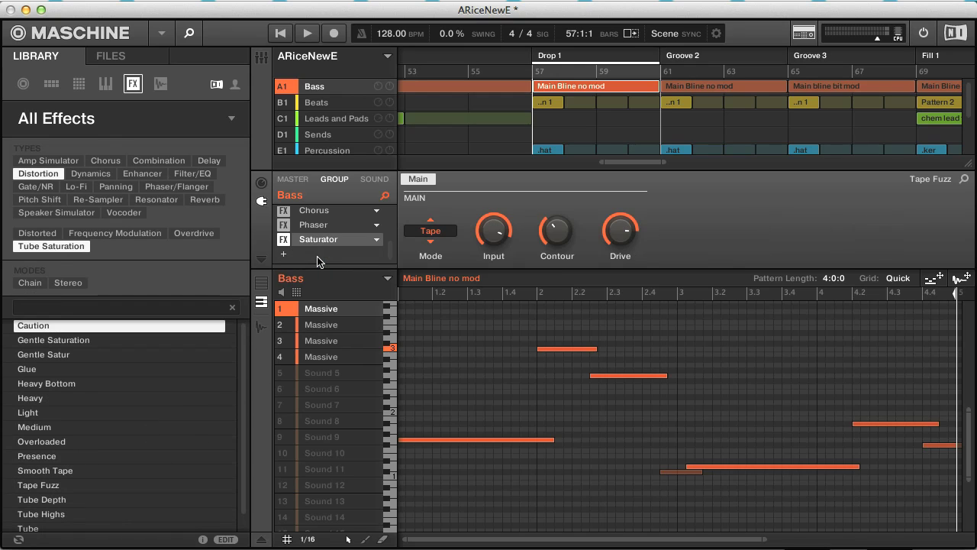
left_click(190, 38)
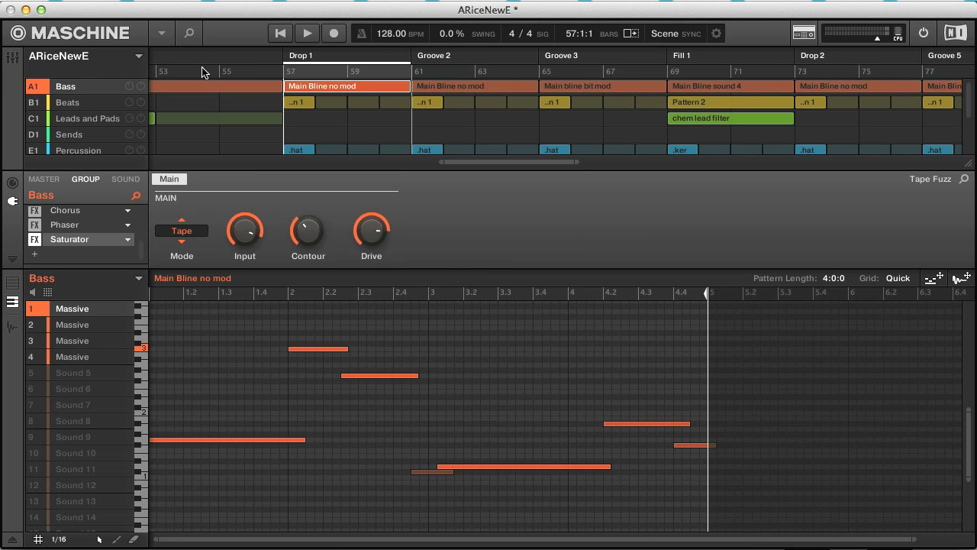
Review the Bass group's Output, Groove and Macro properties, then the Massive sound's macros.
left_click(12, 185)
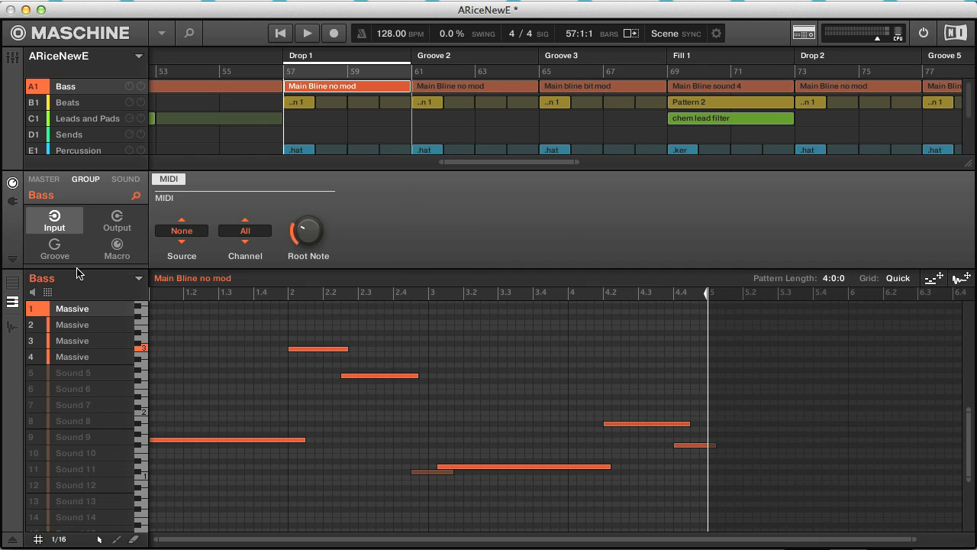
left_click(117, 219)
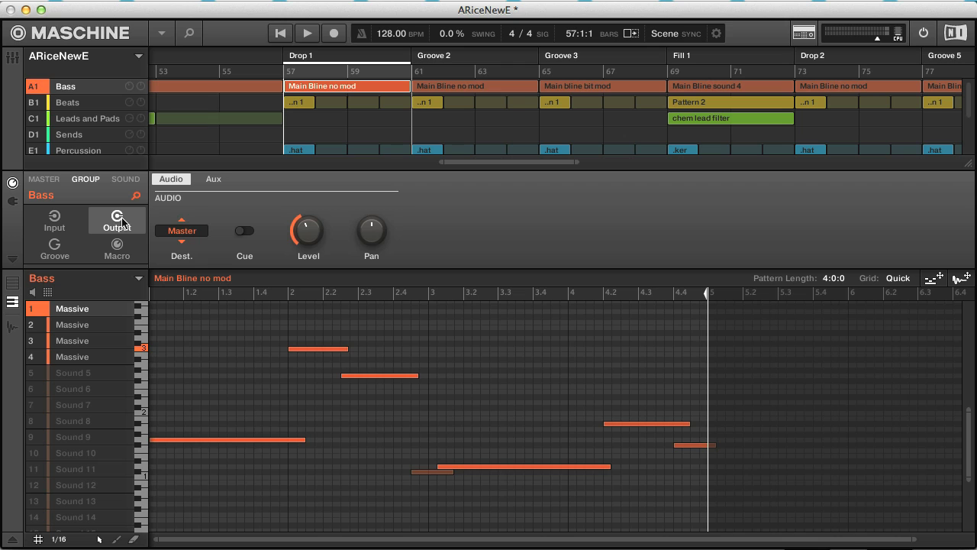
left_click(56, 249)
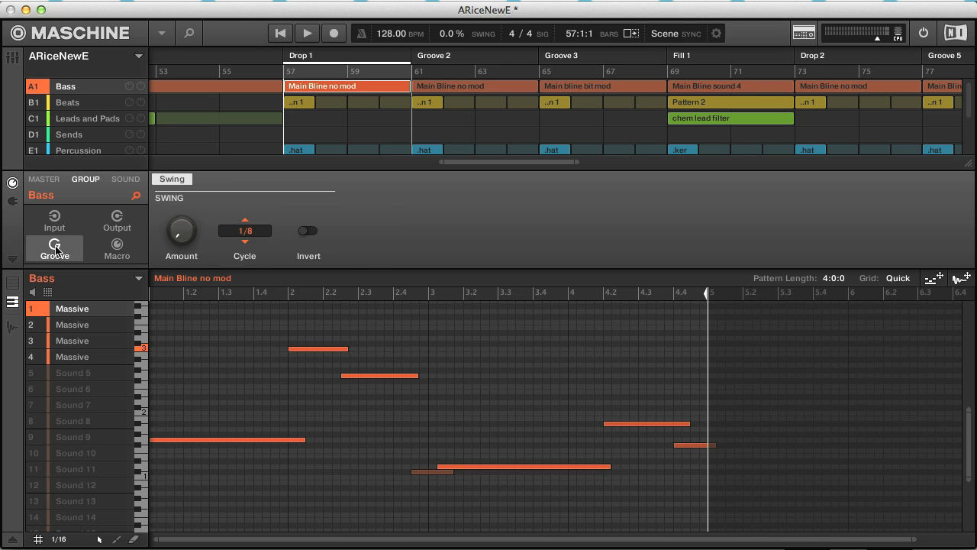
left_click(117, 249)
left_click(43, 179)
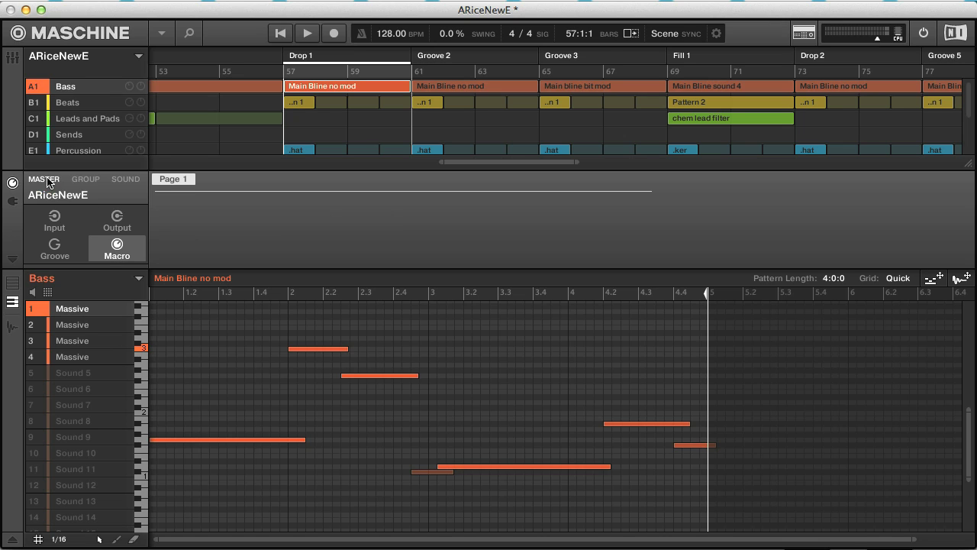
left_click(124, 180)
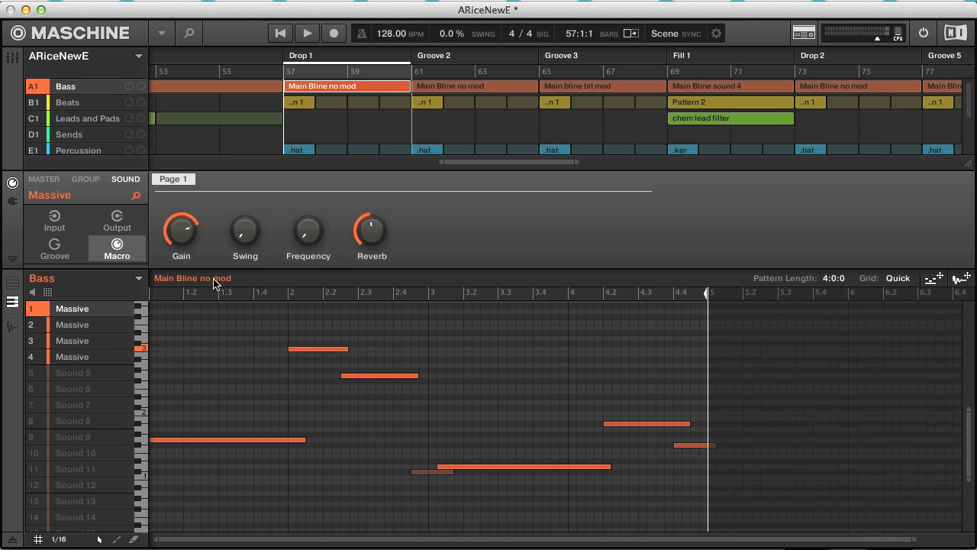